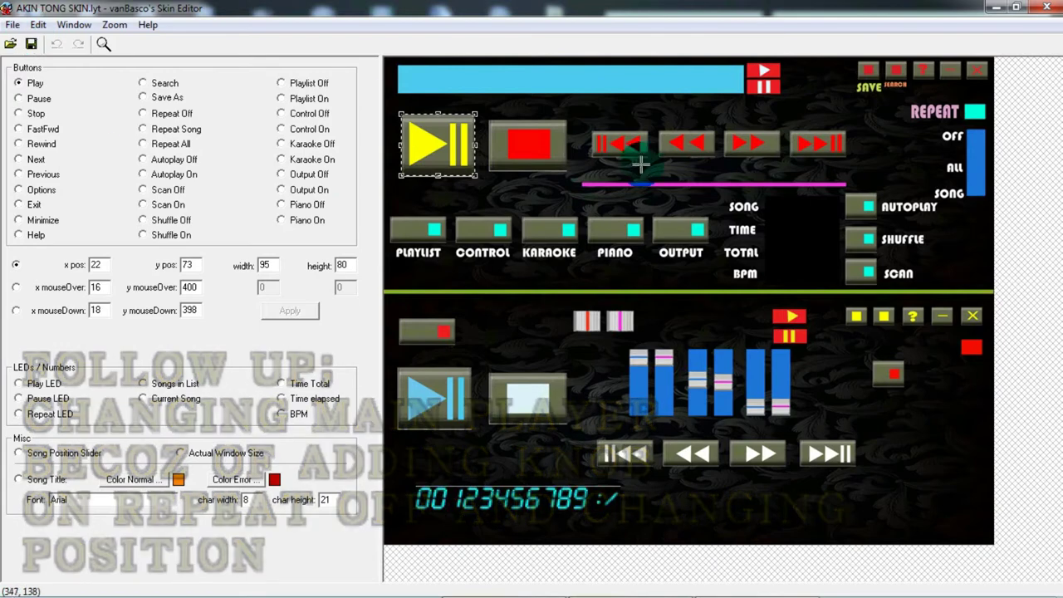
# Step: Replace the skin's main player image with the updated one from the FINISHED BMP folder inside DEMO
pyautogui.click(12, 25)
pyautogui.click(17, 99)
pyautogui.click(814, 143)
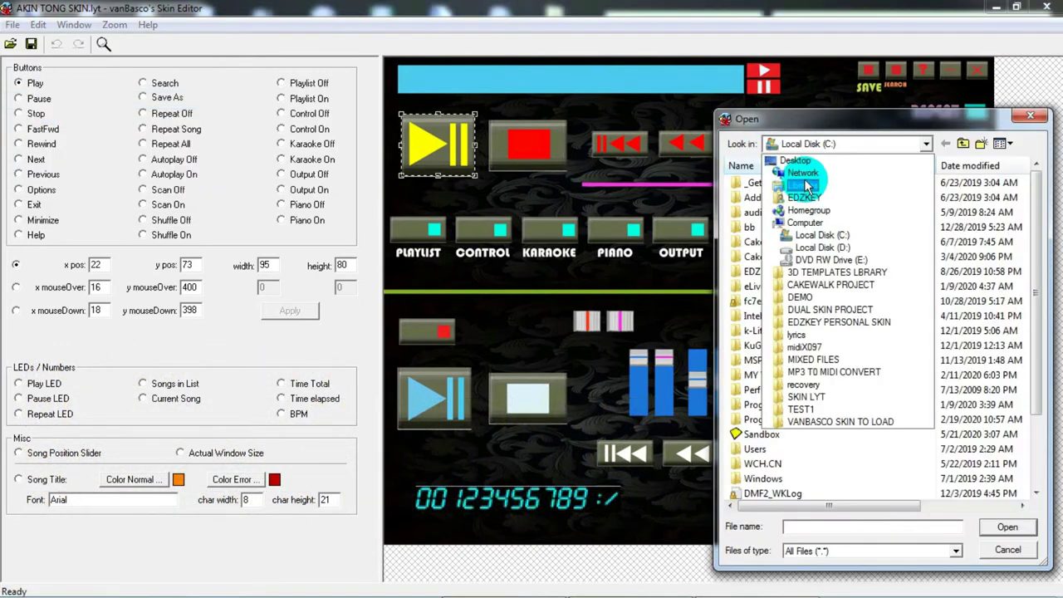
pyautogui.click(797, 158)
pyautogui.moveTo(743, 506); pyautogui.dragTo(894, 510)
pyautogui.doubleClick(735, 325)
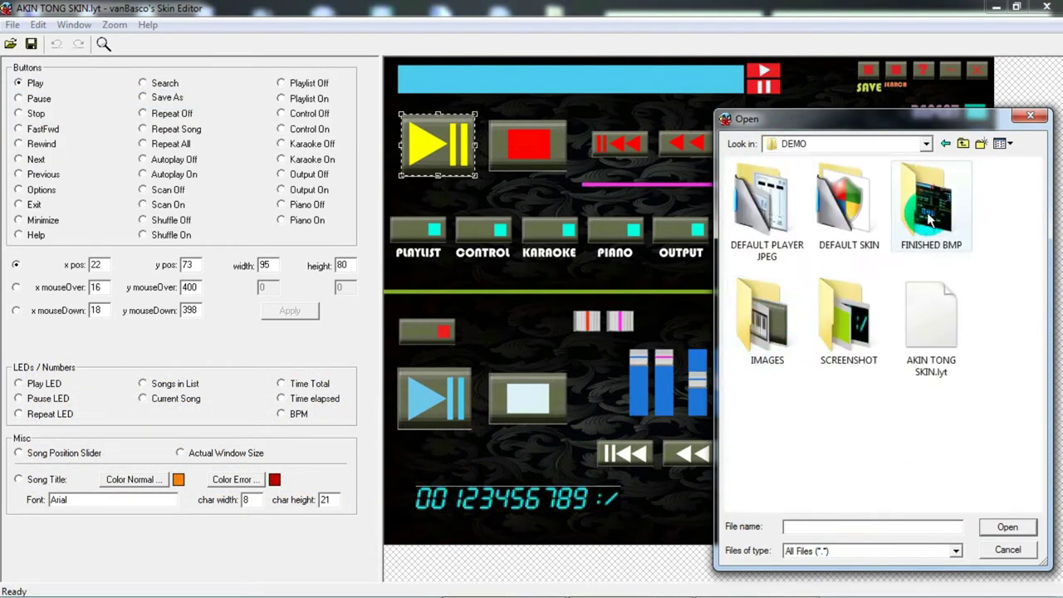
pyautogui.doubleClick(942, 190)
pyautogui.click(942, 191)
pyautogui.click(1023, 522)
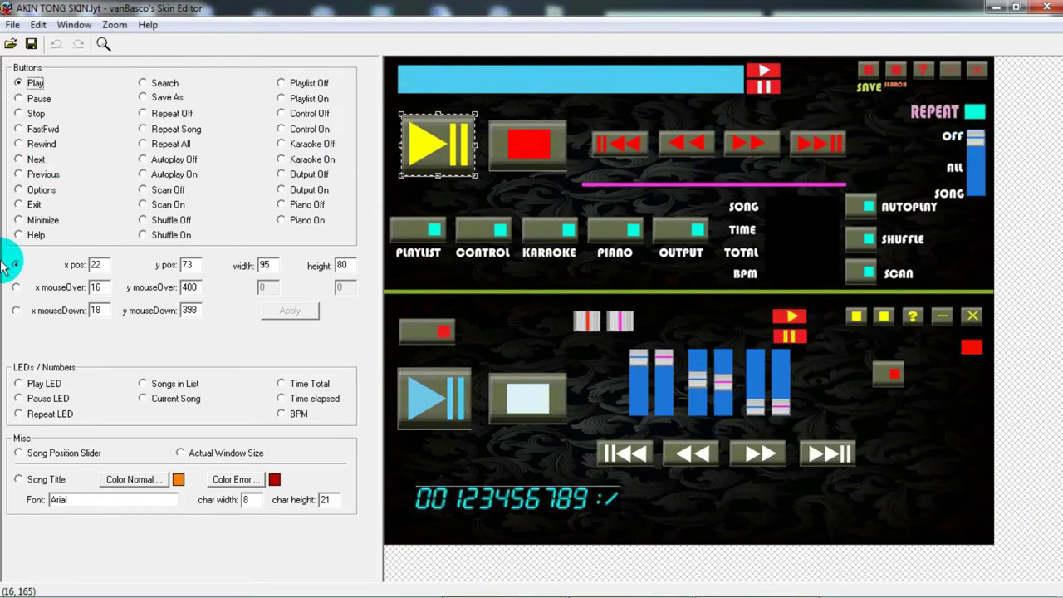
# Step: Check the Repeat Off, Repeat All and Repeat Song areas, including Repeat Off's mouse-over and mouse-down areas, against the new image
pyautogui.click(144, 159)
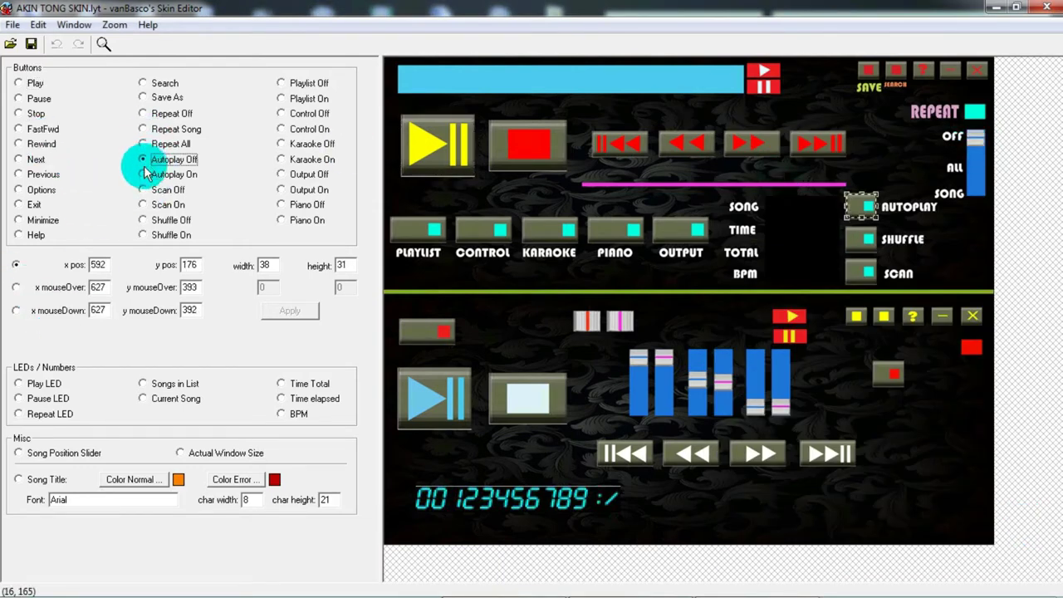
pyautogui.click(142, 113)
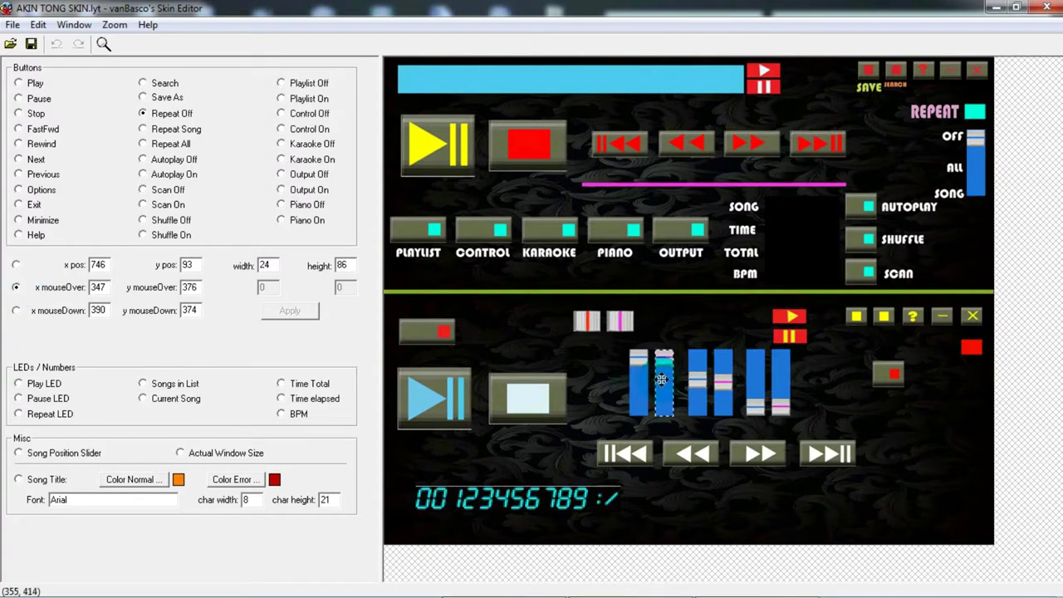
pyautogui.click(16, 309)
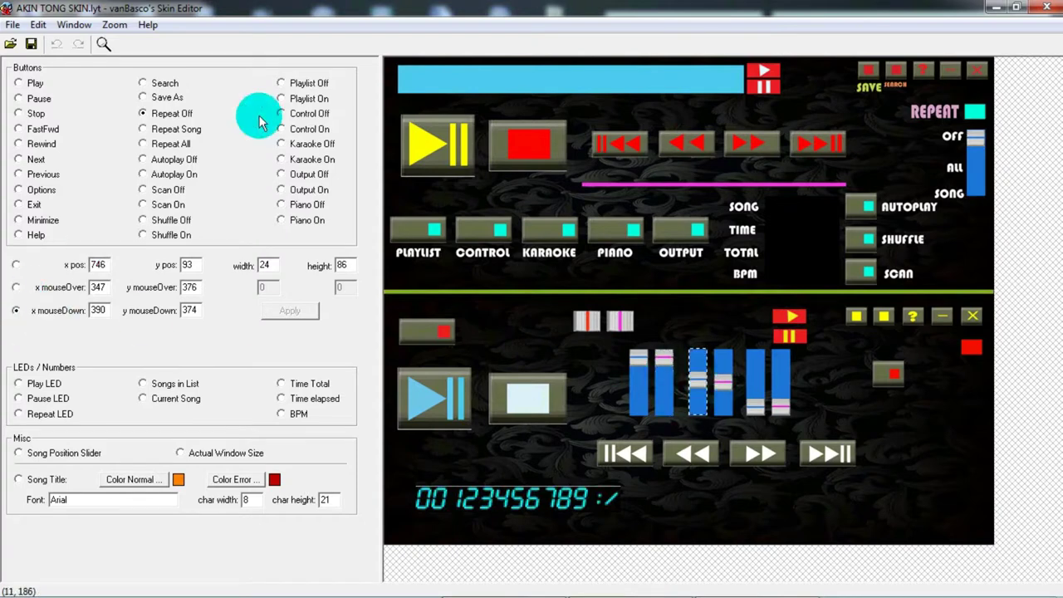
pyautogui.click(144, 143)
pyautogui.click(143, 128)
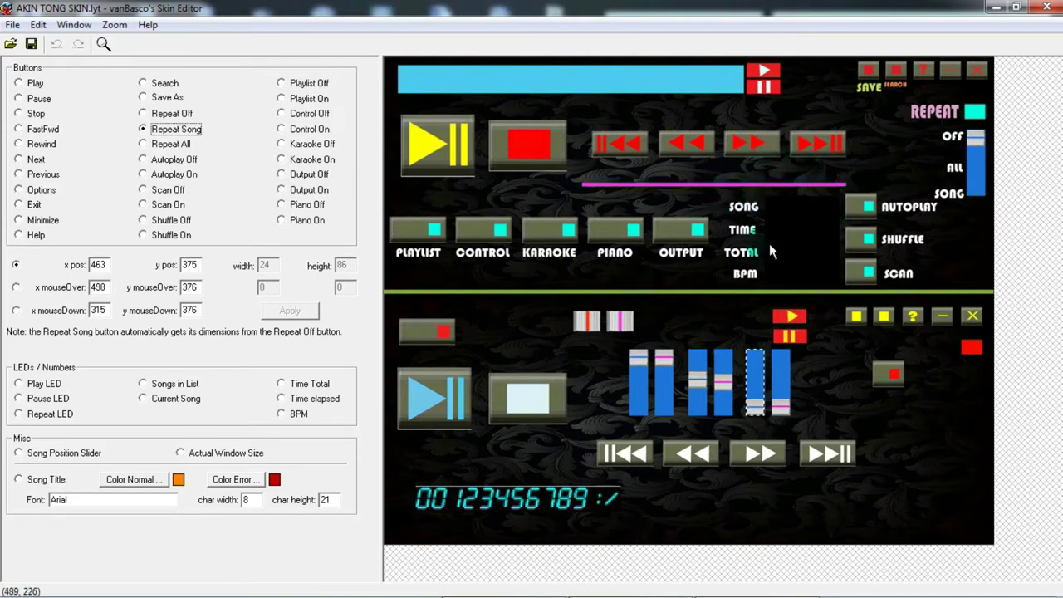
pyautogui.click(143, 383)
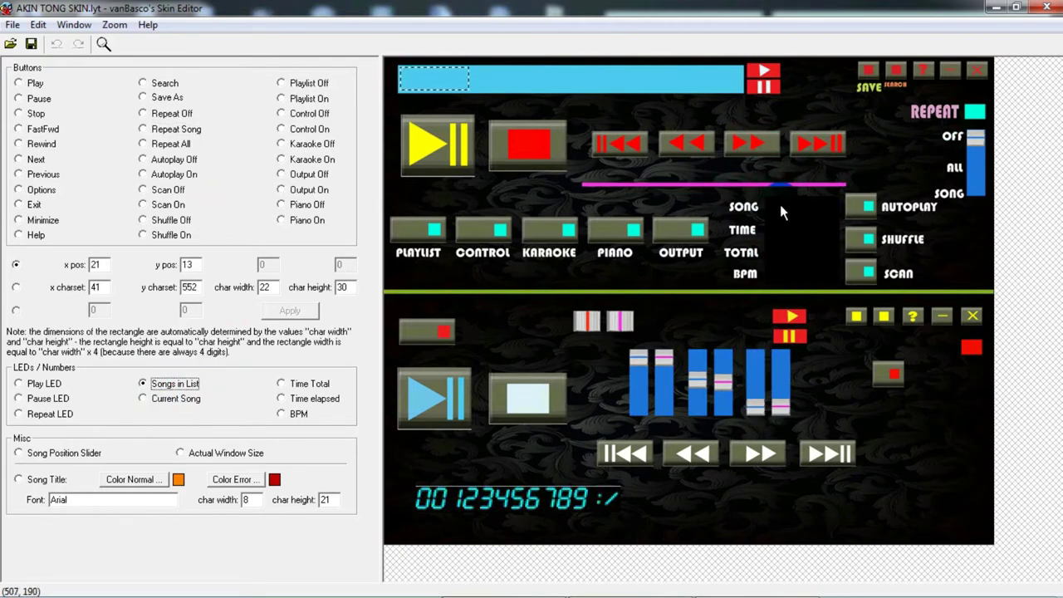
# Step: Switch to the MIDI Output Window layout and enlarge its skin image for precise placement
pyautogui.click(74, 25)
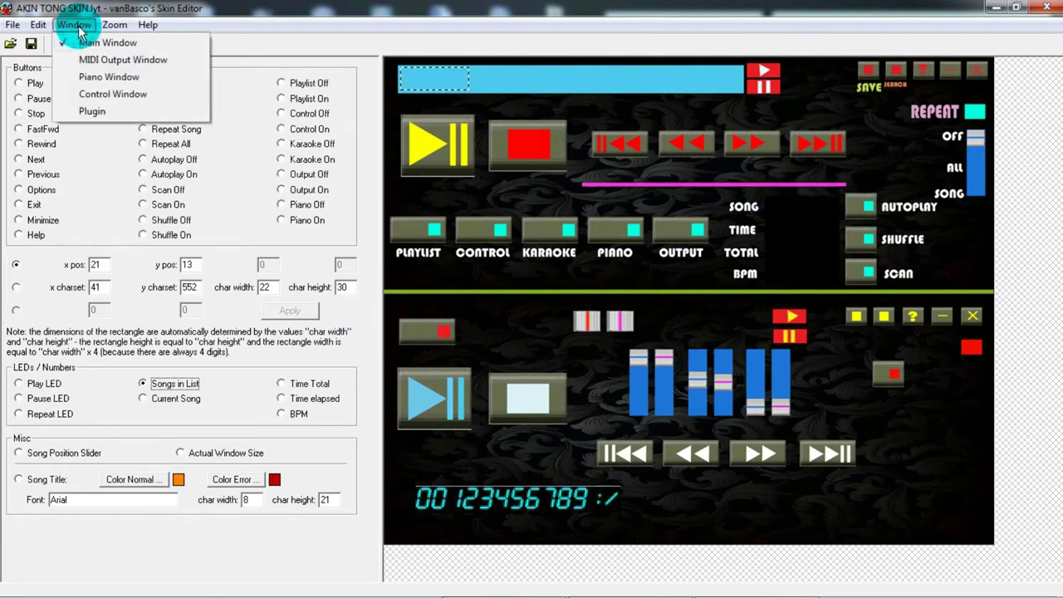
pyautogui.click(63, 59)
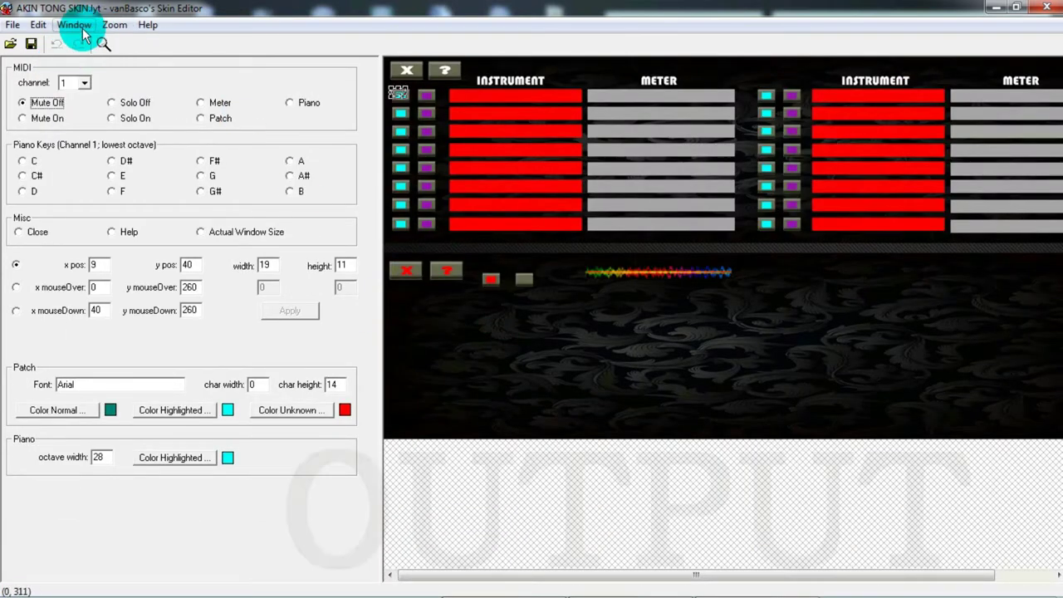
pyautogui.click(115, 25)
pyautogui.click(133, 60)
pyautogui.scroll(3, 1038, 290)
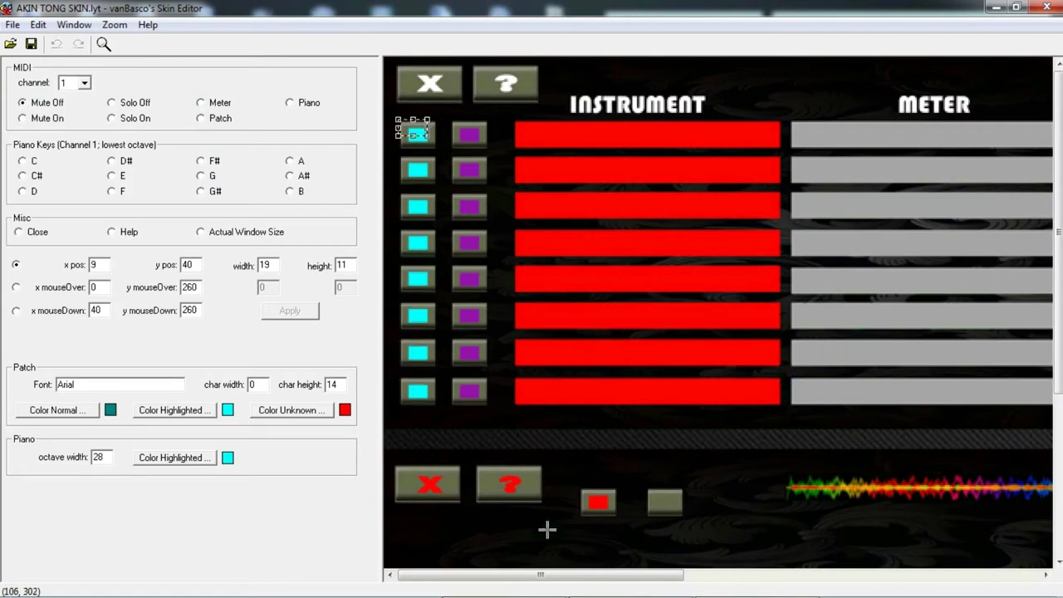
pyautogui.moveTo(541, 575); pyautogui.dragTo(772, 577)
pyautogui.moveTo(839, 581); pyautogui.dragTo(506, 582)
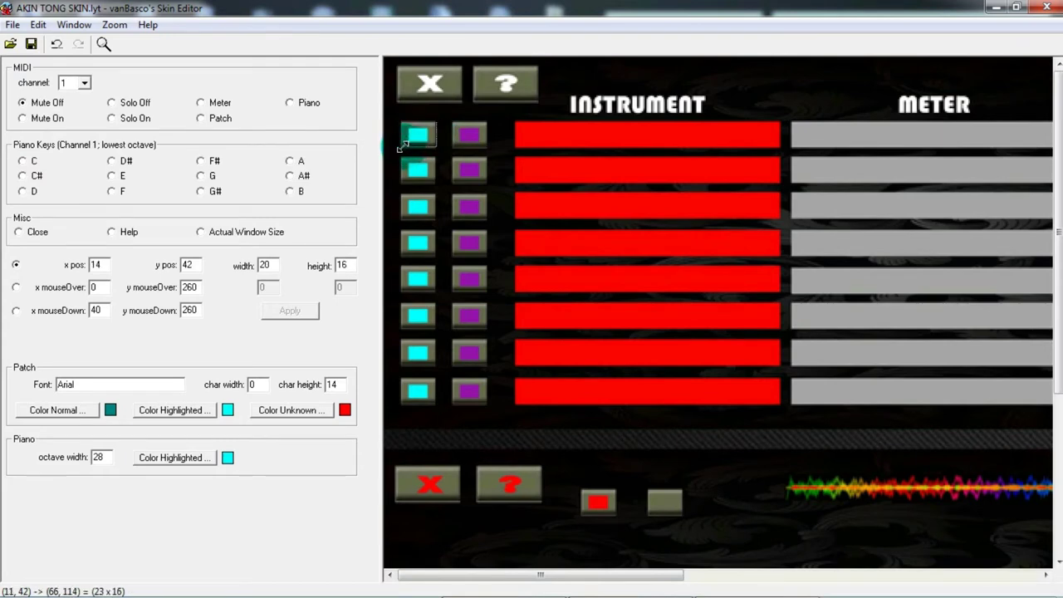
# Step: Fit channel 1's Mute Off area at 10, 42 sized 24 by 16, with mouse-over at 126, 278 and mouse-down at 125, 278
pyautogui.moveTo(401, 146); pyautogui.dragTo(398, 145)
pyautogui.click(16, 286)
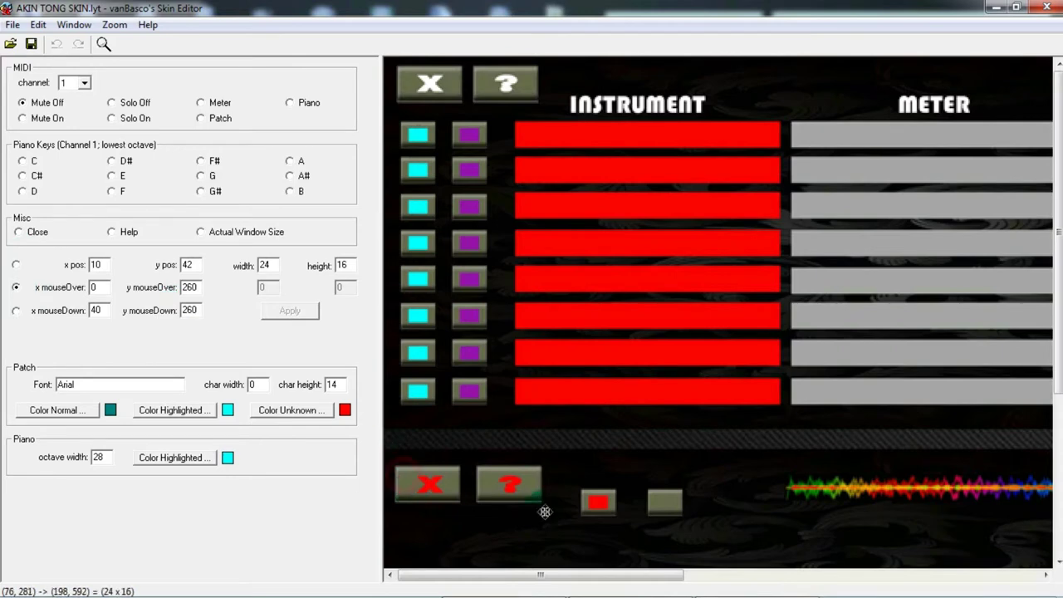
pyautogui.moveTo(600, 503); pyautogui.dragTo(599, 503)
pyautogui.click(17, 311)
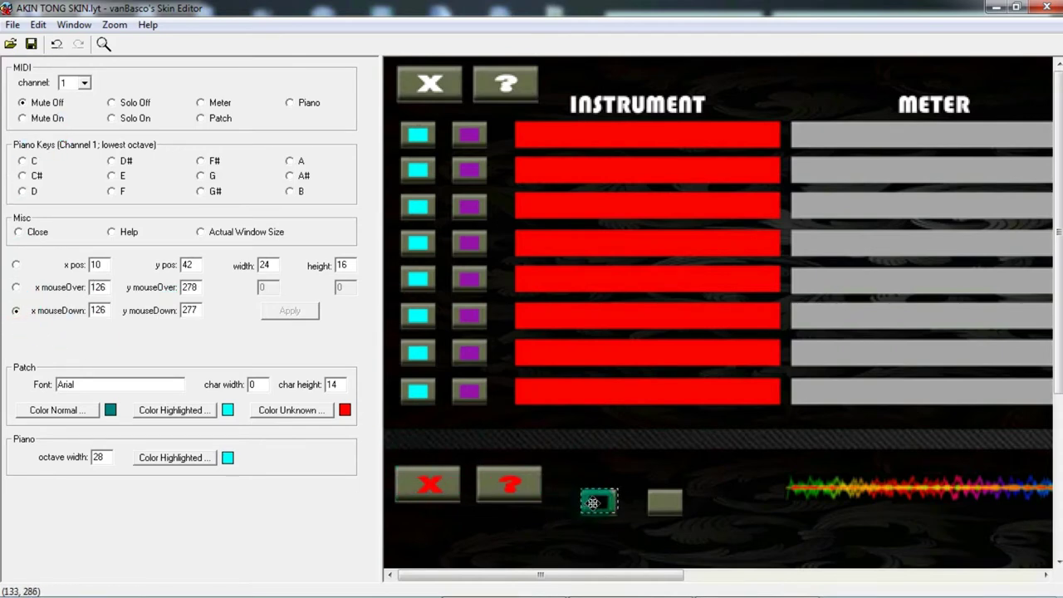
pyautogui.moveTo(592, 503); pyautogui.dragTo(591, 504)
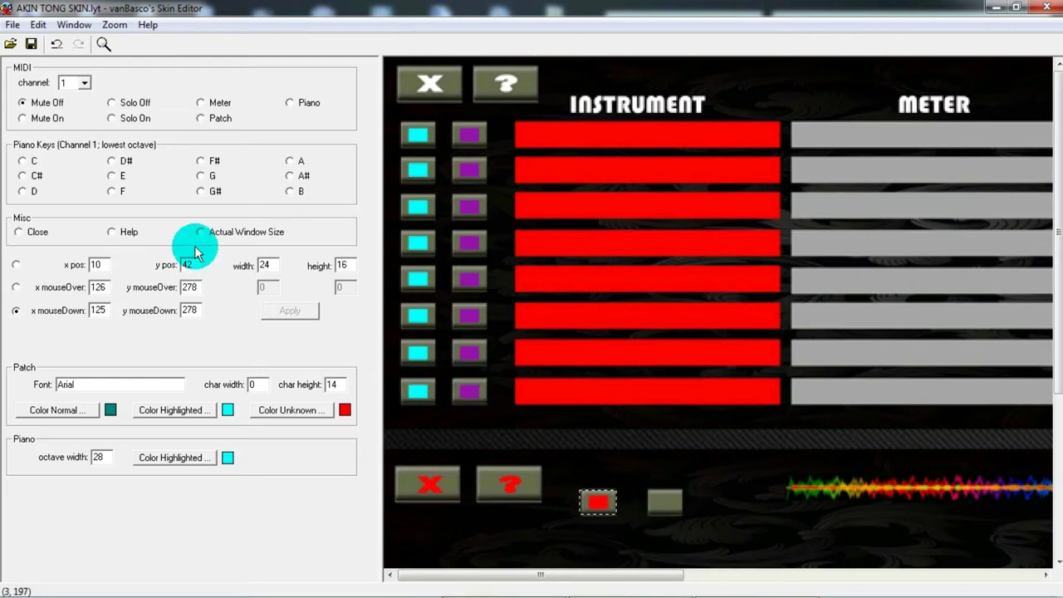
# Step: Place channel 1's Mute On area at 126, 278, its mouse-over at 10, 42 and its mouse-down on the same first cyan button
pyautogui.click(22, 118)
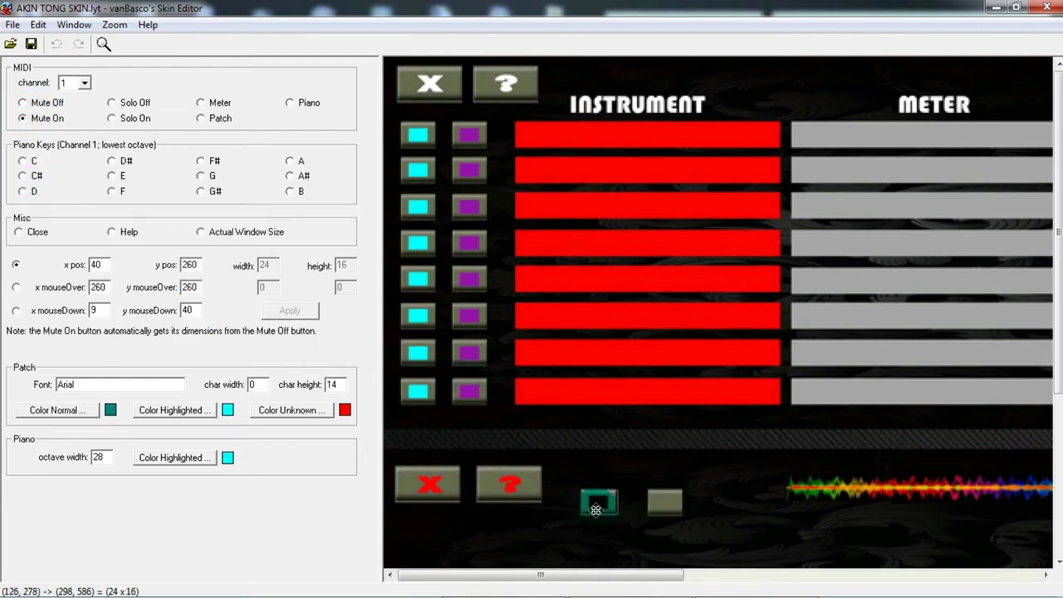
pyautogui.click(16, 286)
pyautogui.click(421, 134)
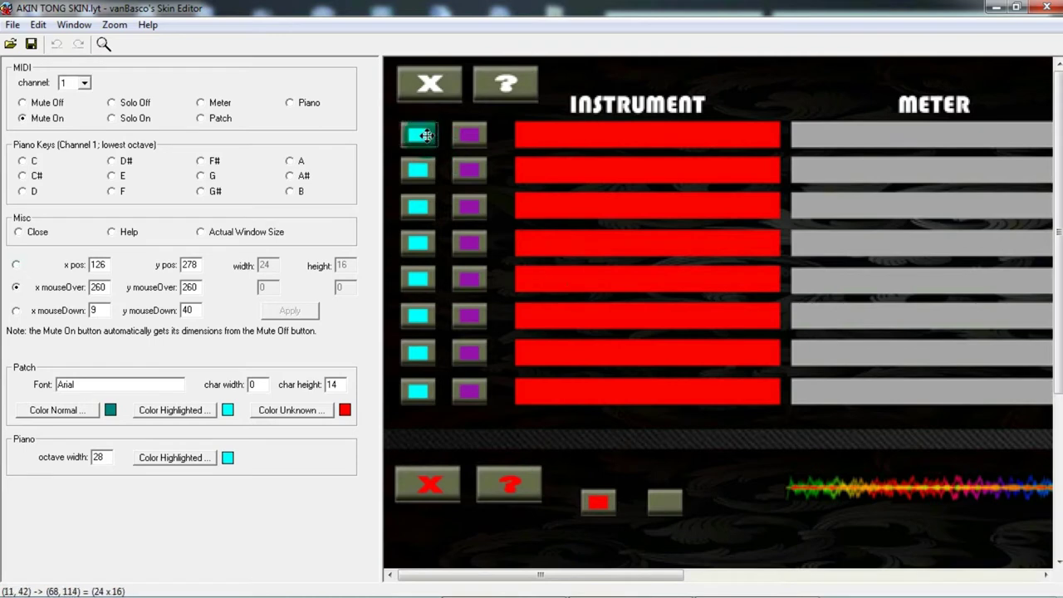
pyautogui.click(15, 310)
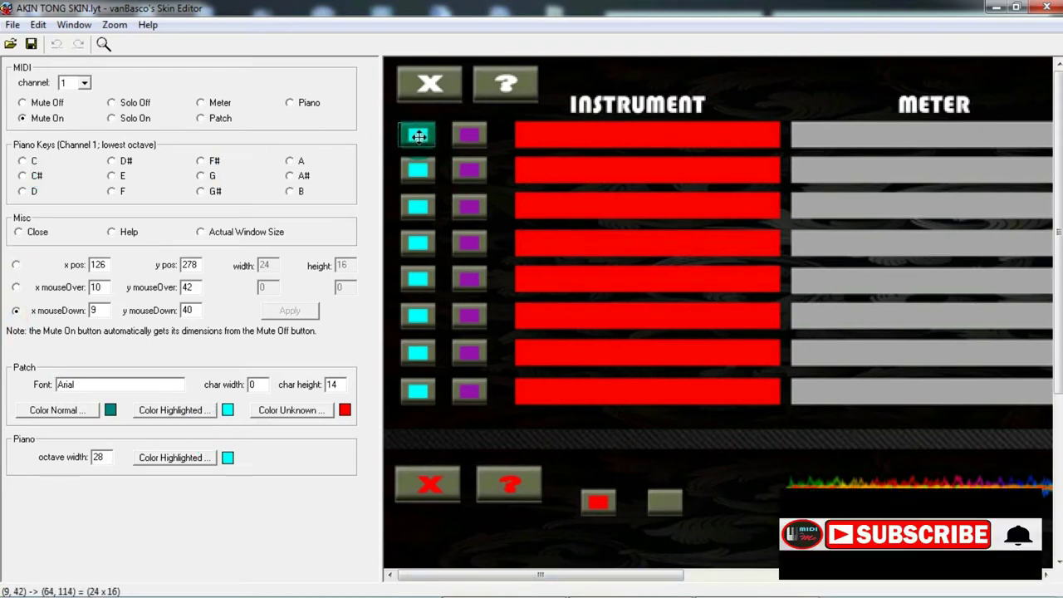
# Step: Fit channel 1's Solo Off area at 45, 42 sized 21 by 15, with mouse-over at 126, 278 and mouse-down on the red-square button
pyautogui.click(111, 102)
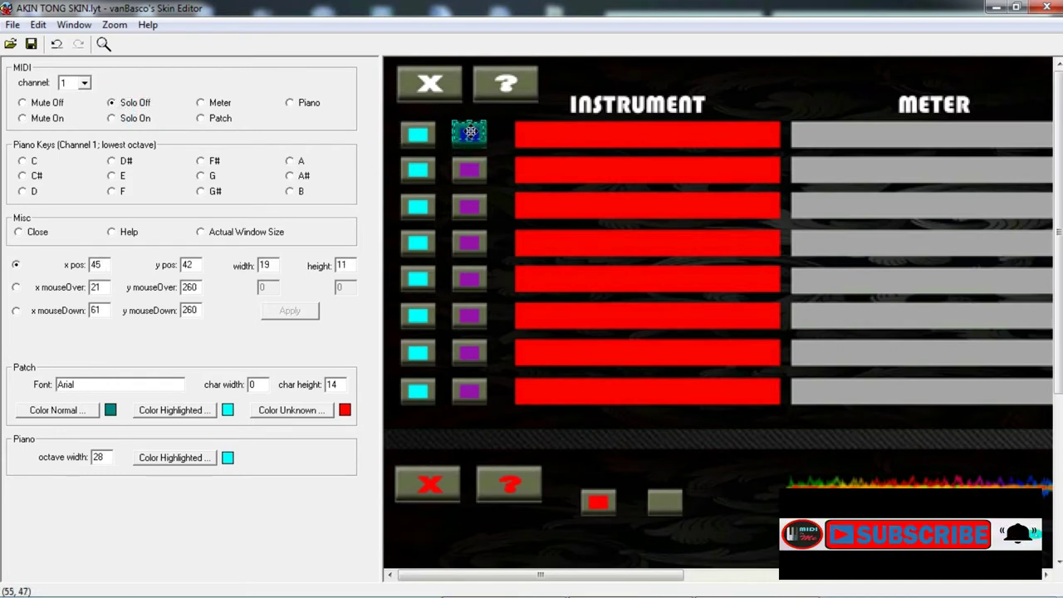
pyautogui.moveTo(490, 134); pyautogui.dragTo(494, 134)
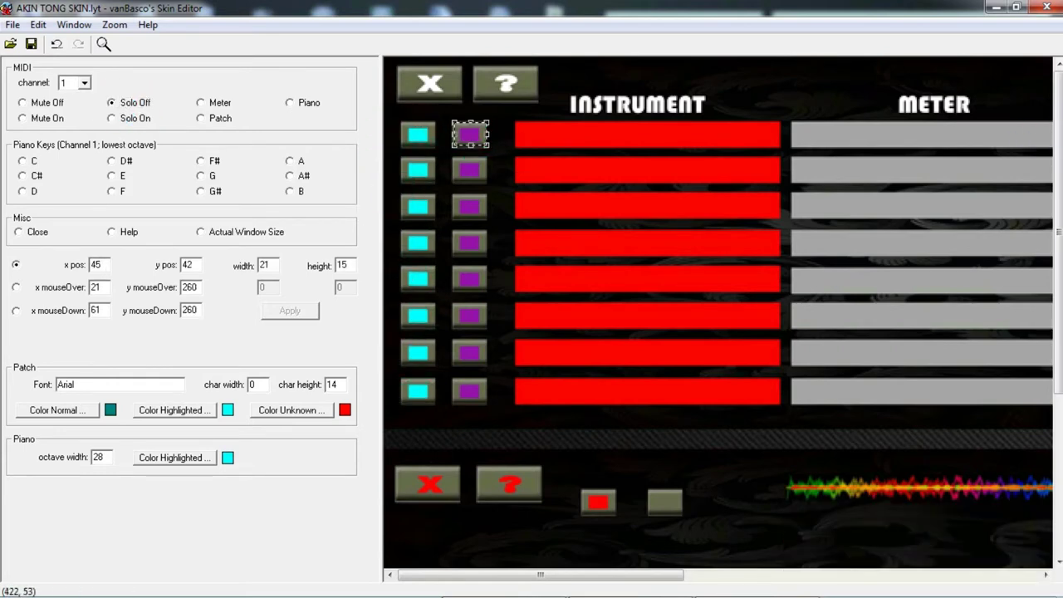
pyautogui.click(711, 575)
pyautogui.moveTo(699, 579); pyautogui.dragTo(612, 579)
pyautogui.click(264, 121)
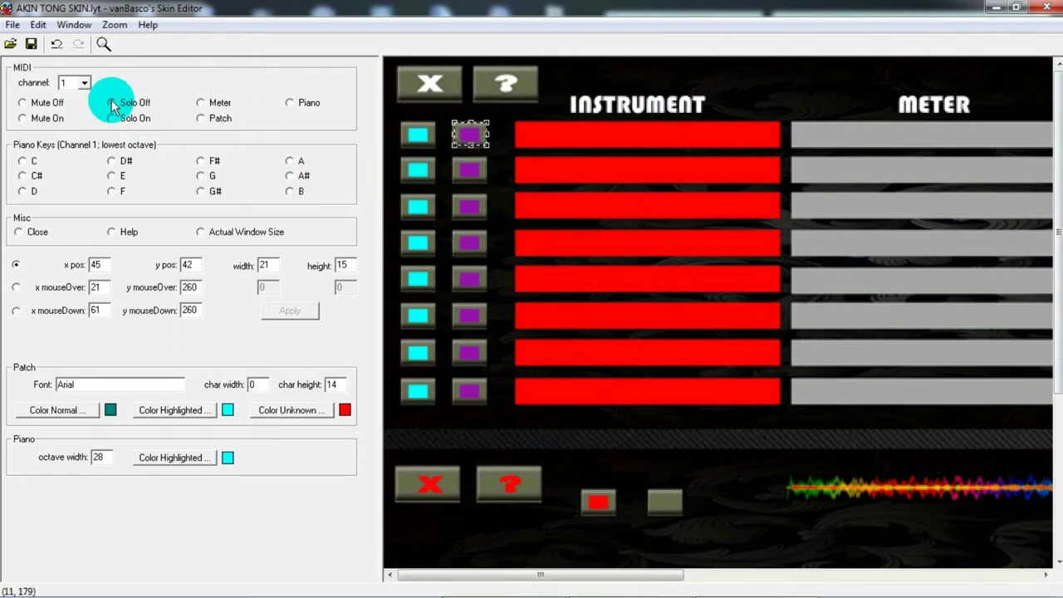
pyautogui.click(15, 287)
pyautogui.click(599, 503)
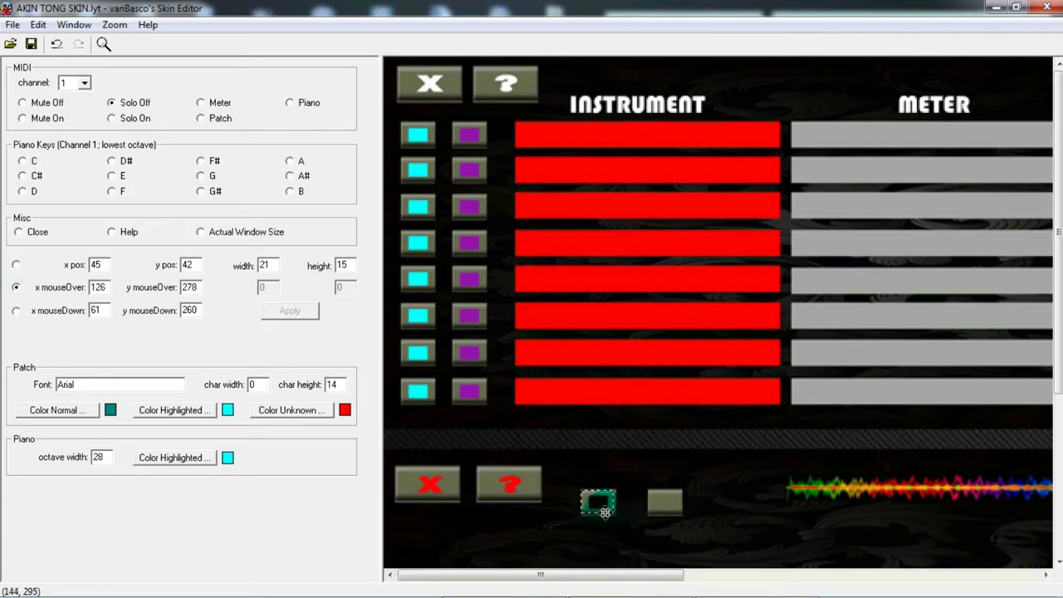
pyautogui.click(16, 310)
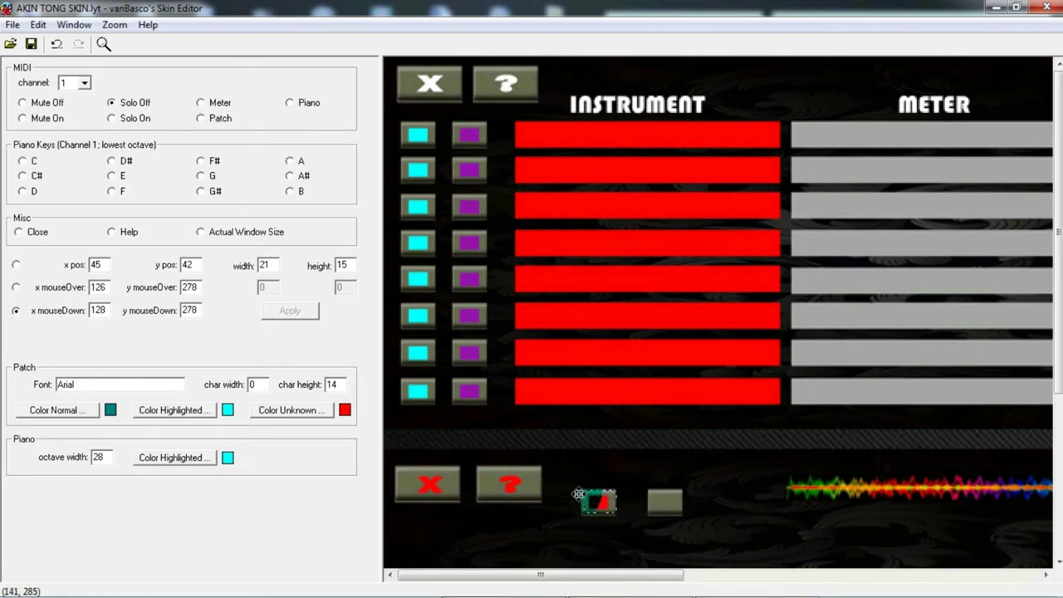
# Step: Place channel 1's Solo On area at 126, 278, with both its mouse-over and mouse-down areas at 44, 42 on the first purple button
pyautogui.click(111, 118)
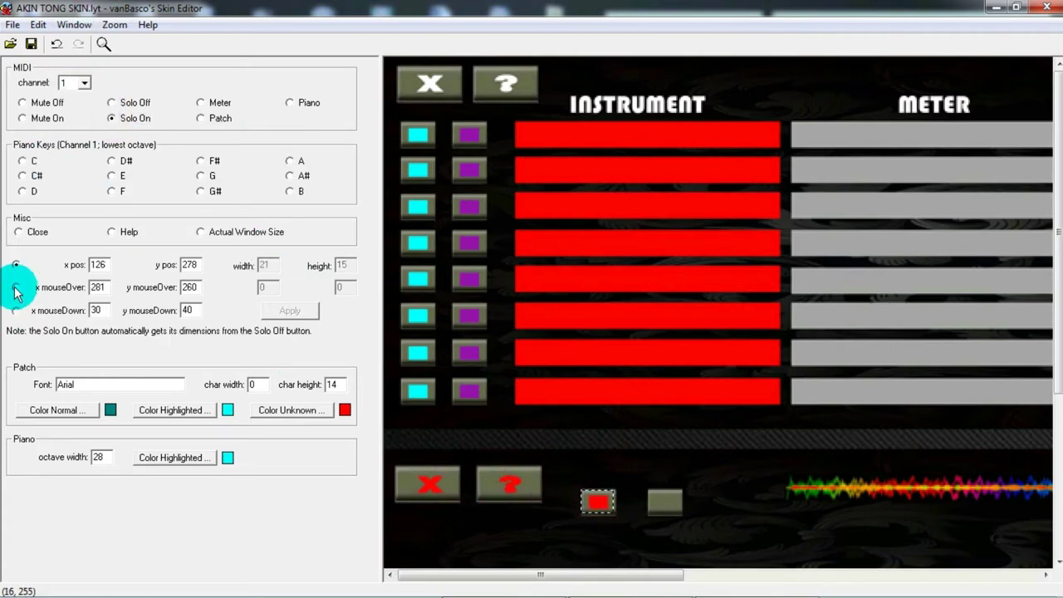
pyautogui.click(469, 134)
pyautogui.click(110, 118)
pyautogui.click(29, 282)
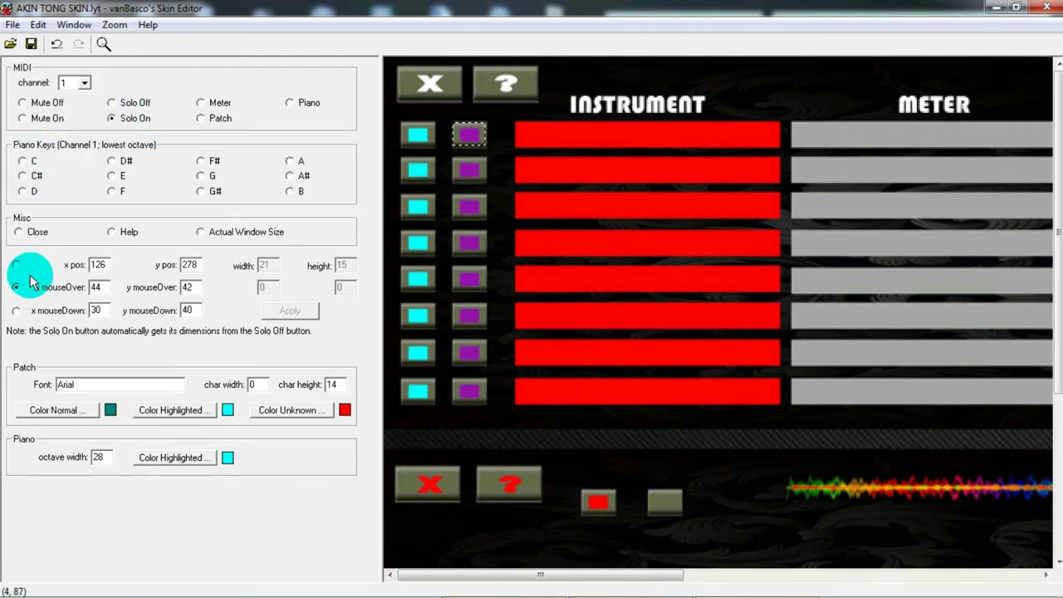
pyautogui.click(16, 310)
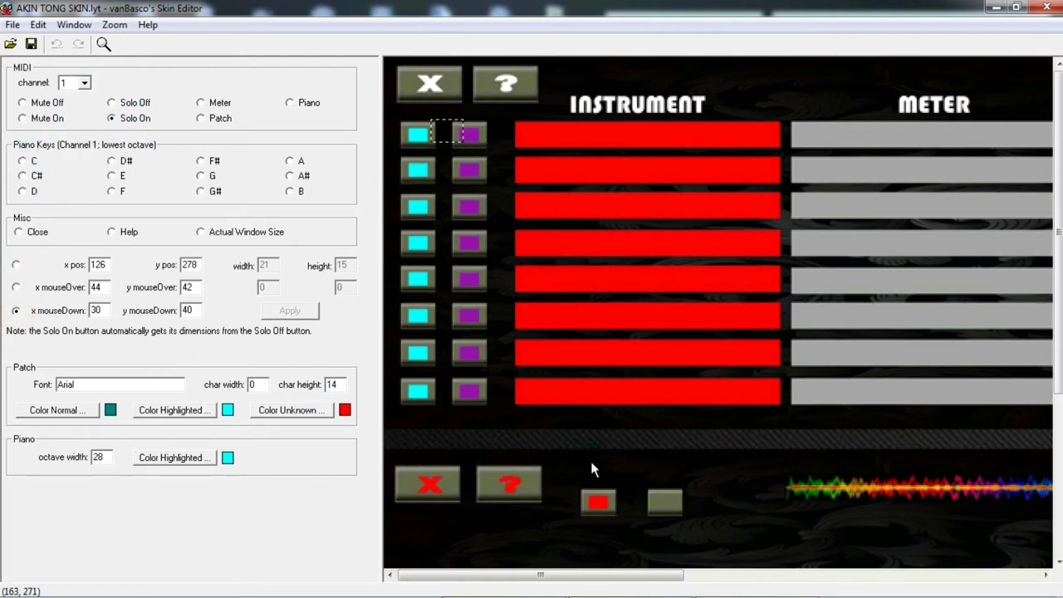
pyautogui.click(84, 83)
pyautogui.moveTo(85, 111); pyautogui.dragTo(95, 86)
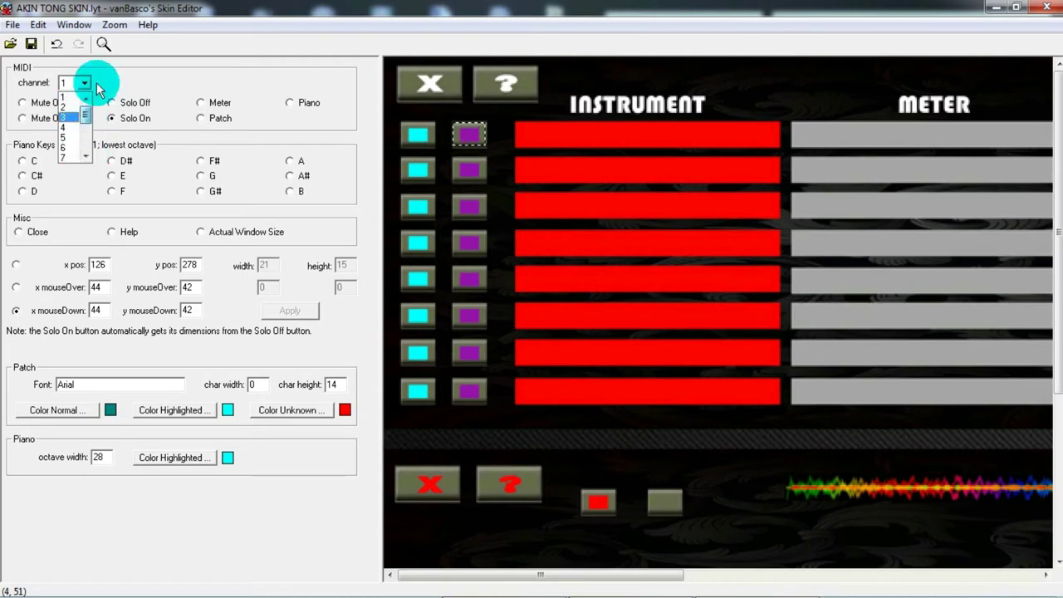
pyautogui.click(85, 83)
# Step: Move channel 1's Meter area onto the first grey bar under METER, at 263, 45
pyautogui.click(201, 103)
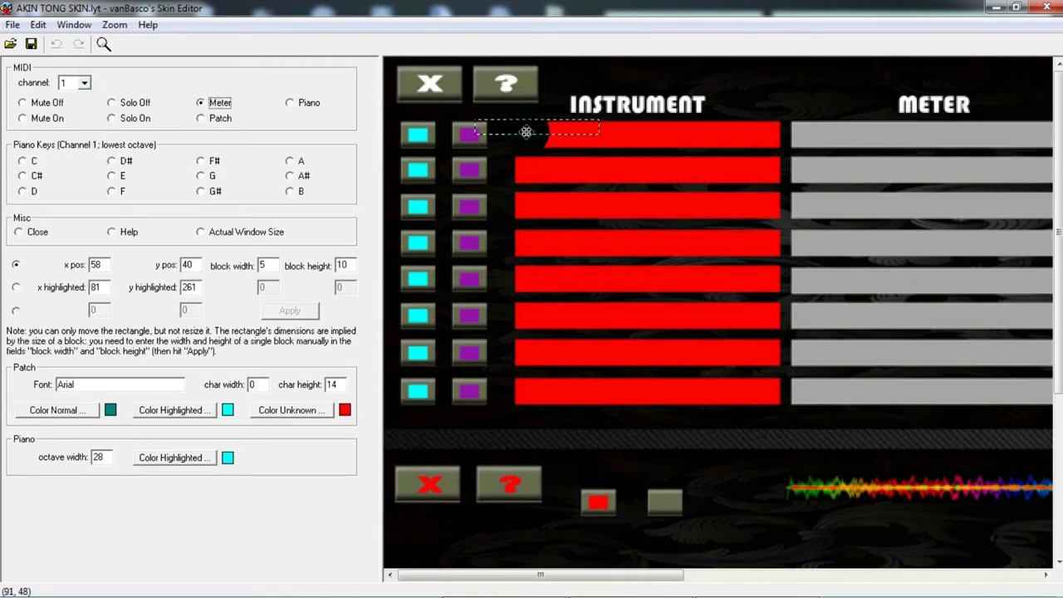
pyautogui.moveTo(524, 129); pyautogui.dragTo(839, 134)
pyautogui.moveTo(525, 574); pyautogui.dragTo(679, 584)
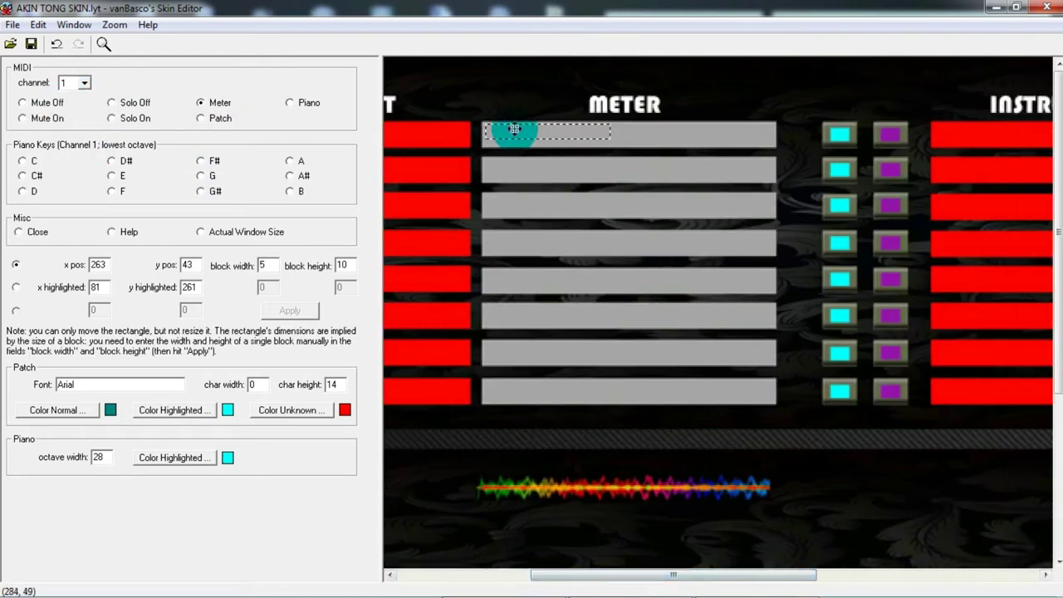
pyautogui.moveTo(510, 126); pyautogui.dragTo(514, 134)
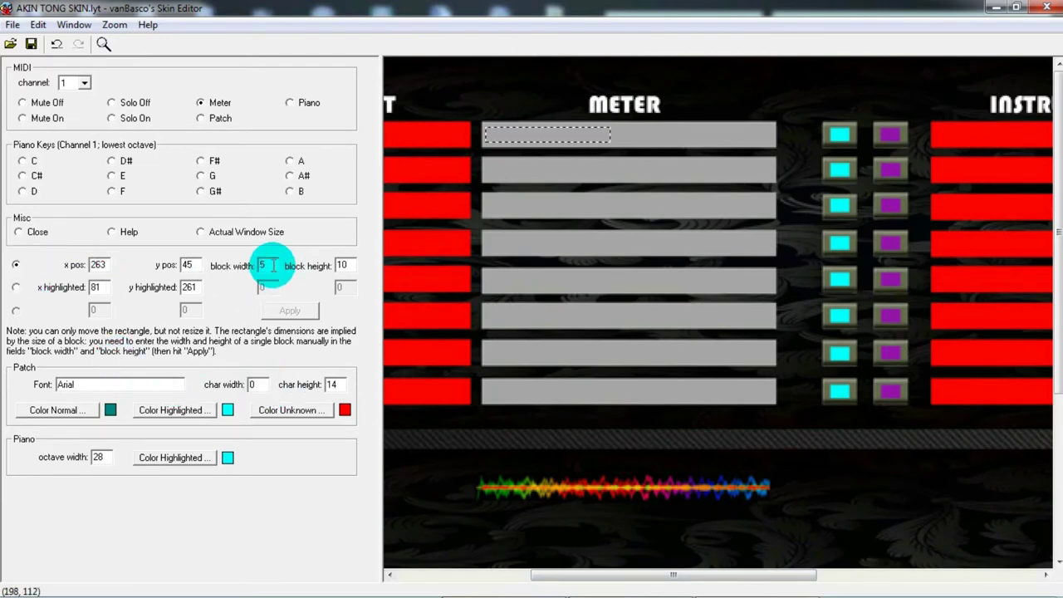
# Step: Try meter block widths of 20 and 15, settle on 11, and set the block height to 11
pyautogui.moveTo(272, 265); pyautogui.dragTo(247, 269)
pyautogui.write('20')
pyautogui.click(290, 313)
pyautogui.write('15')
pyautogui.click(285, 312)
pyautogui.write('11')
pyautogui.click(285, 315)
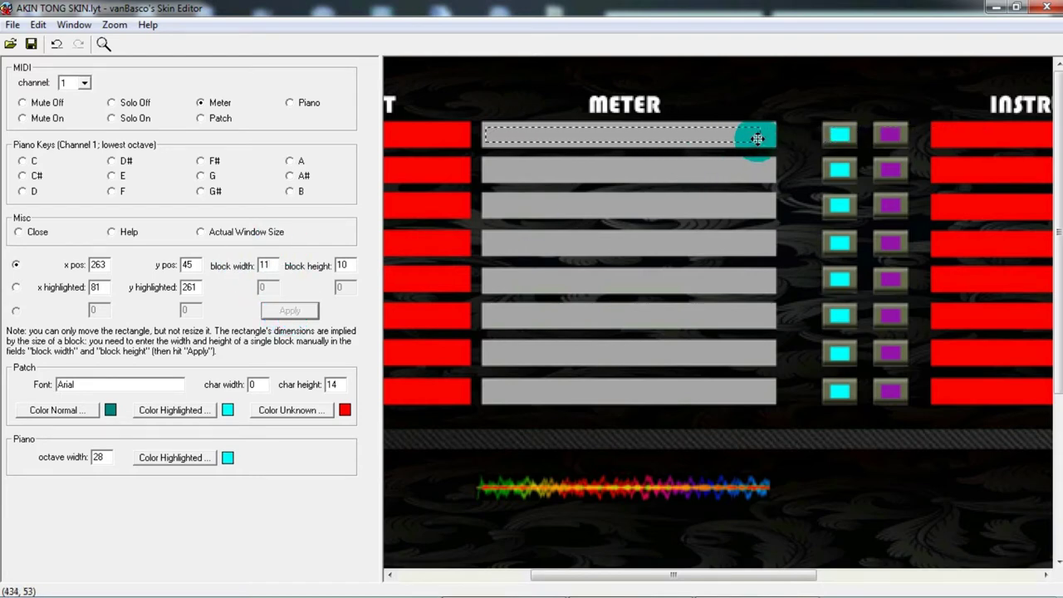
pyautogui.doubleClick(341, 265)
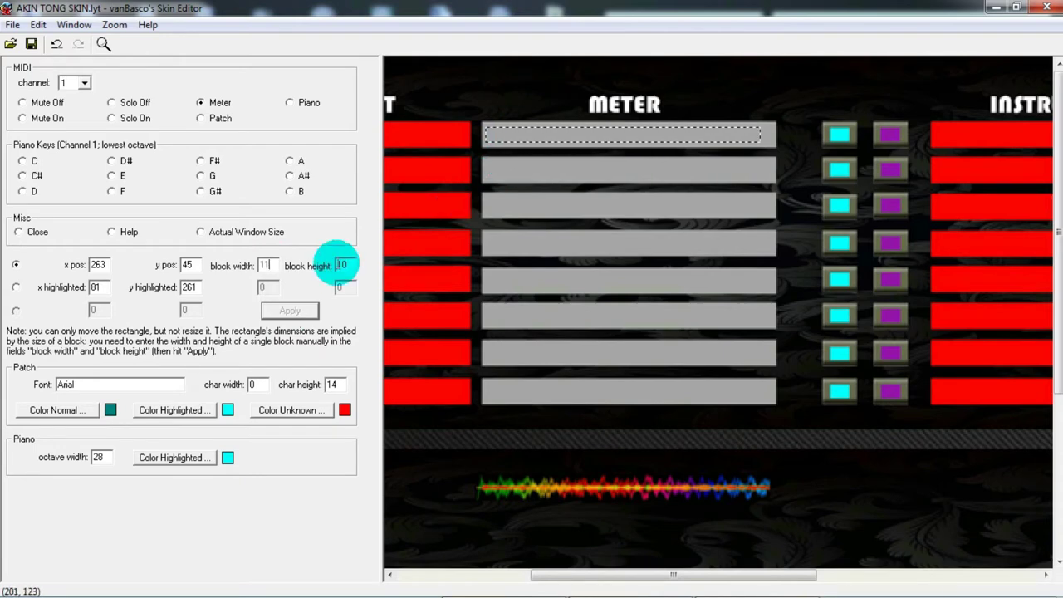
pyautogui.write('11')
pyautogui.click(288, 309)
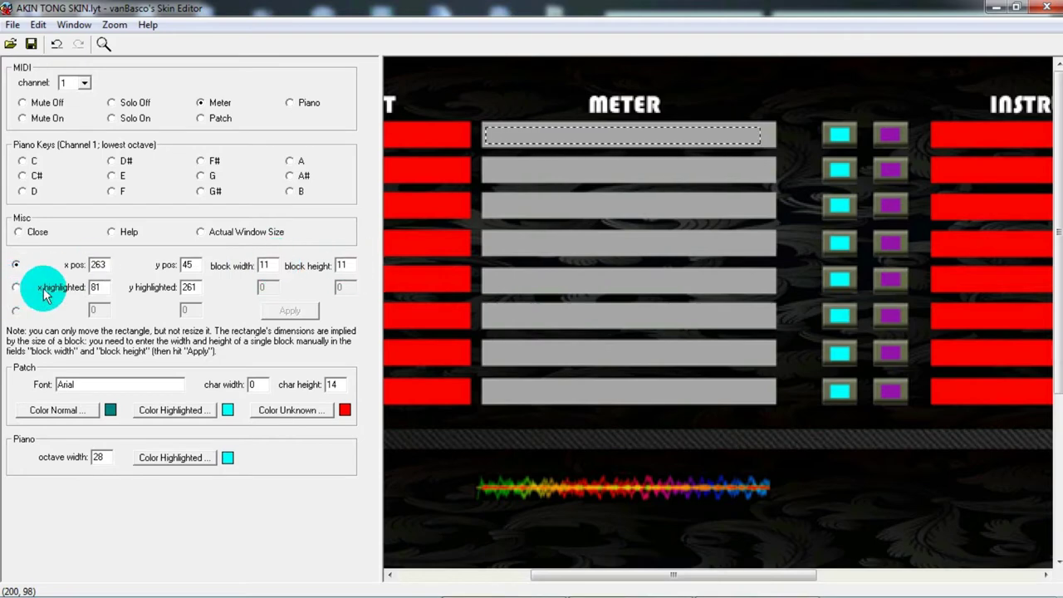
# Step: Place channel 1's highlighted meter area over the coloured waveform at 258, 271
pyautogui.click(17, 287)
pyautogui.moveTo(413, 474); pyautogui.dragTo(689, 491)
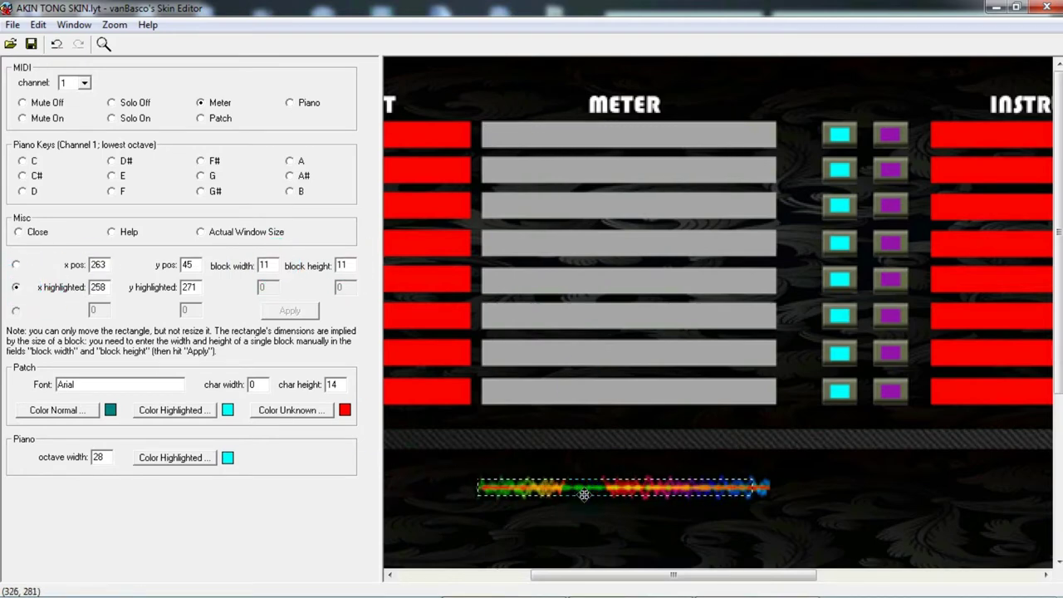
# Step: Move channel 1's Patch area to 85, 44 on the first red INSTRUMENT bar
pyautogui.click(200, 118)
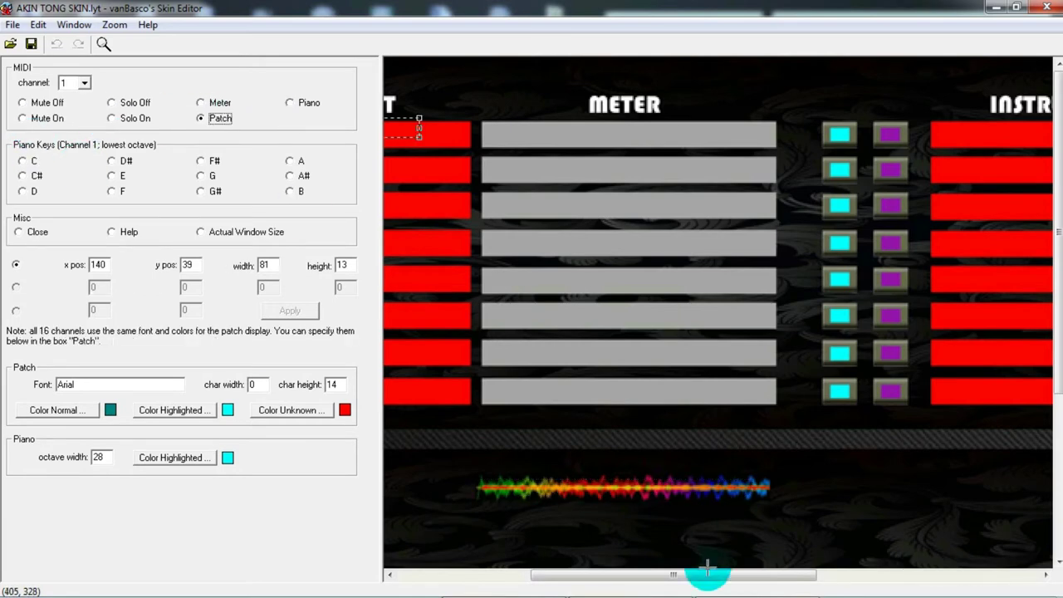
pyautogui.moveTo(707, 573); pyautogui.dragTo(574, 575)
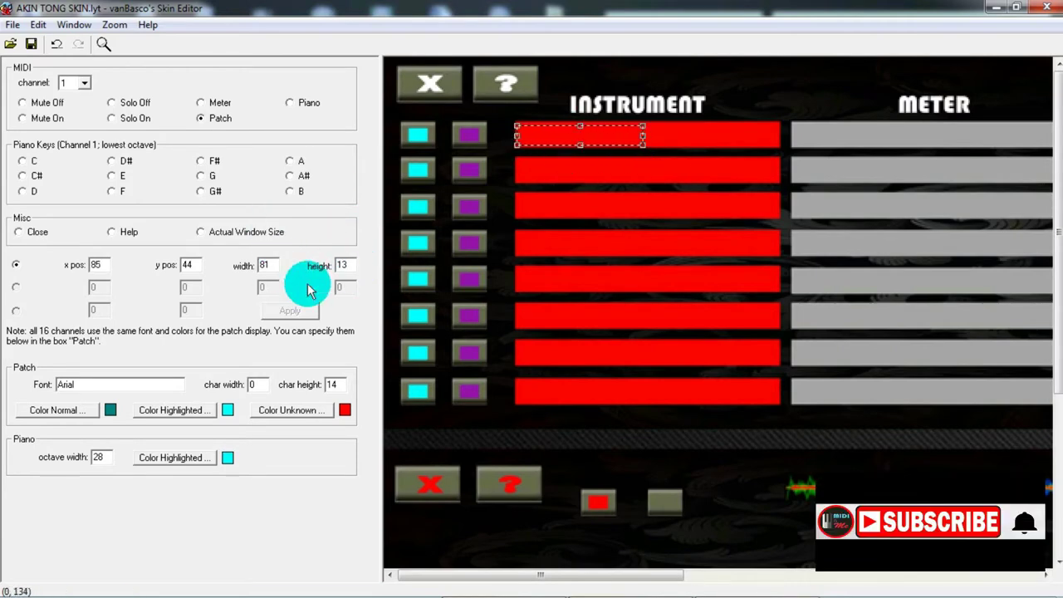
# Step: Shrink channel 1's Piano area to a keyboard width and height of 1 and place it at 459, 7
pyautogui.click(289, 102)
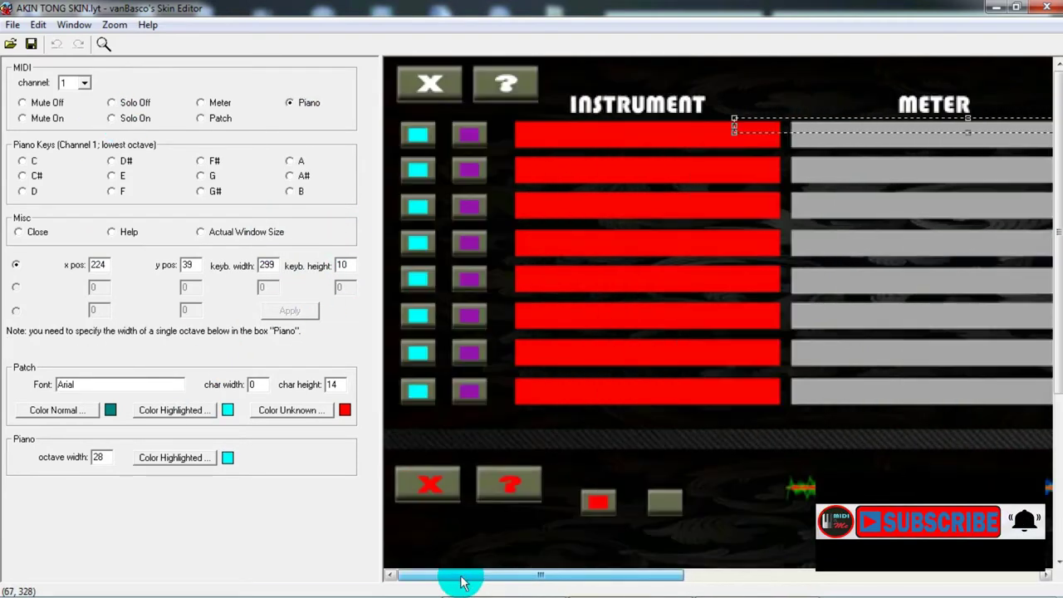
pyautogui.click(217, 118)
pyautogui.click(289, 102)
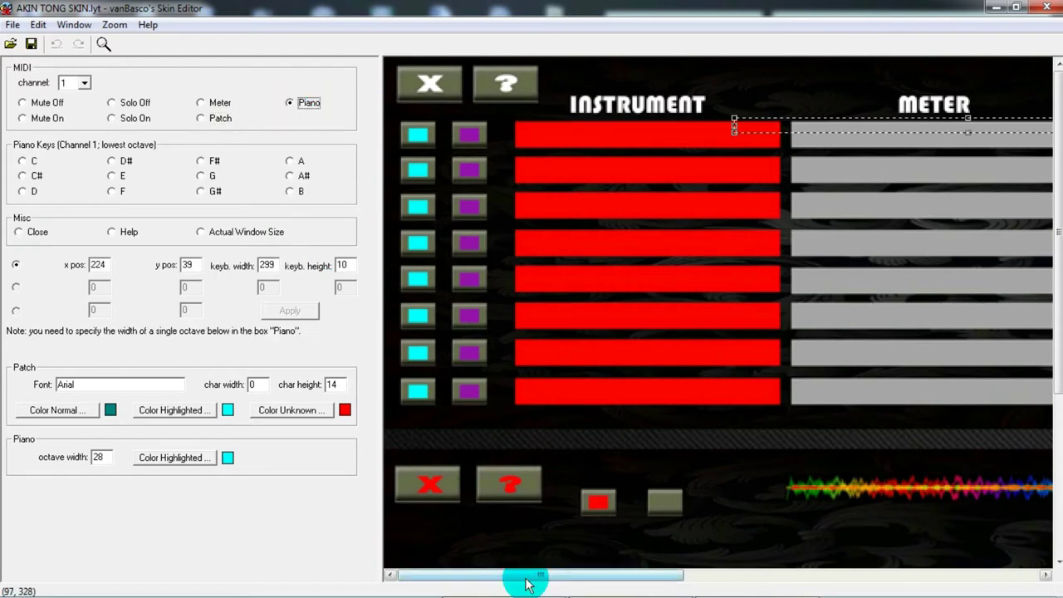
pyautogui.moveTo(532, 575); pyautogui.dragTo(691, 575)
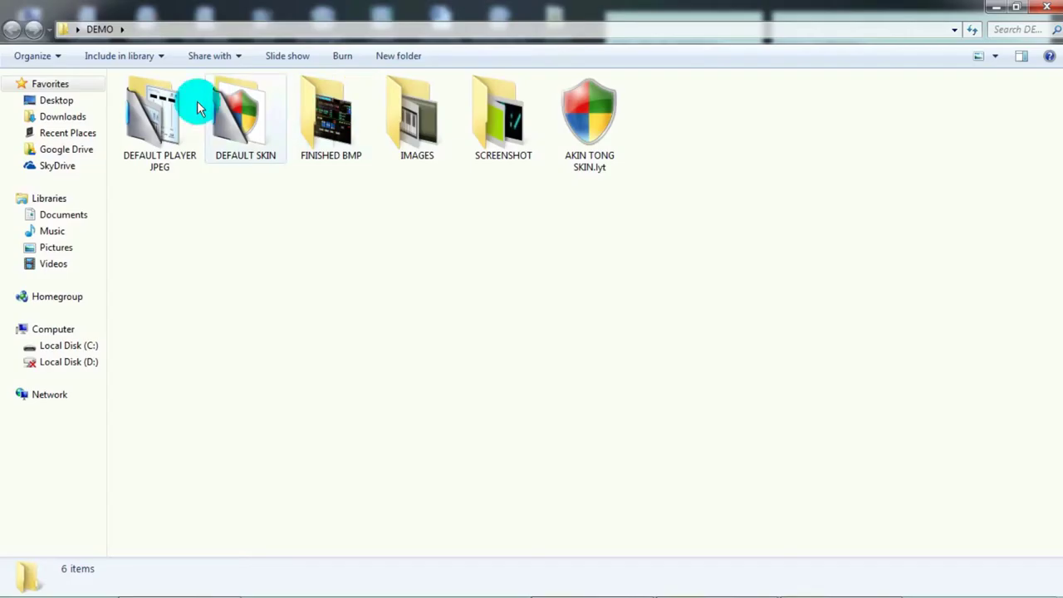
# Step: Switch to the DEMO folder in Windows Explorer and examine the OUTPUT image in DEFAULT PLAYER JPEG for the default MIDI output layout
pyautogui.doubleClick(190, 95)
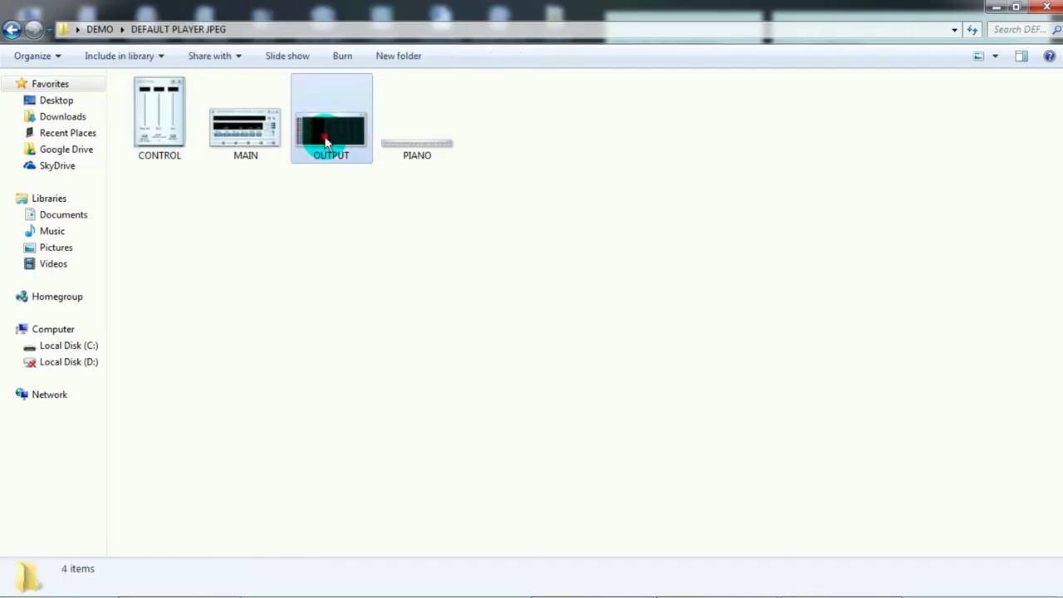
pyautogui.doubleClick(330, 123)
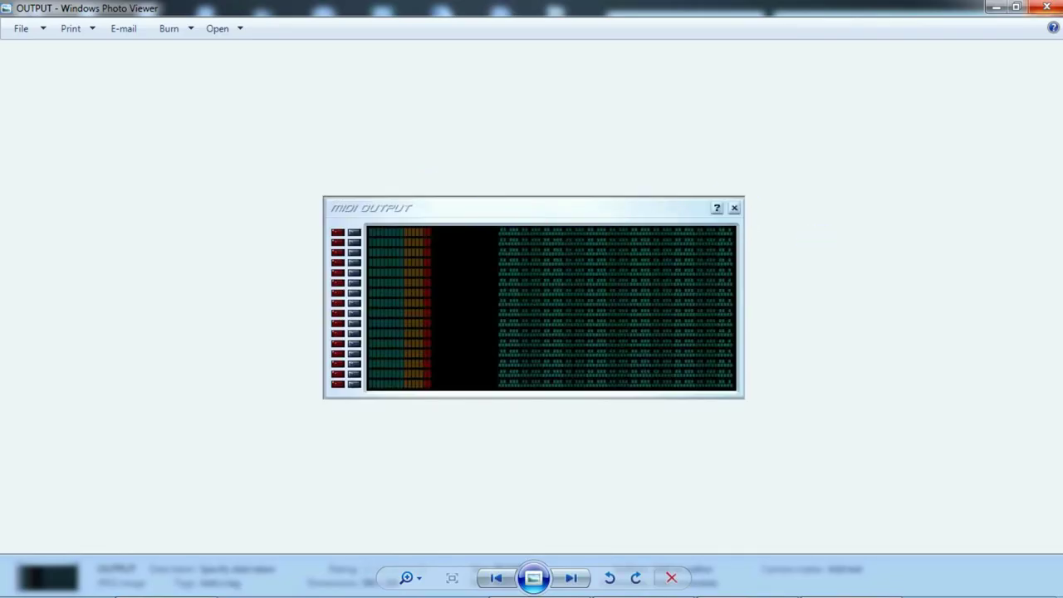
pyautogui.click(1047, 8)
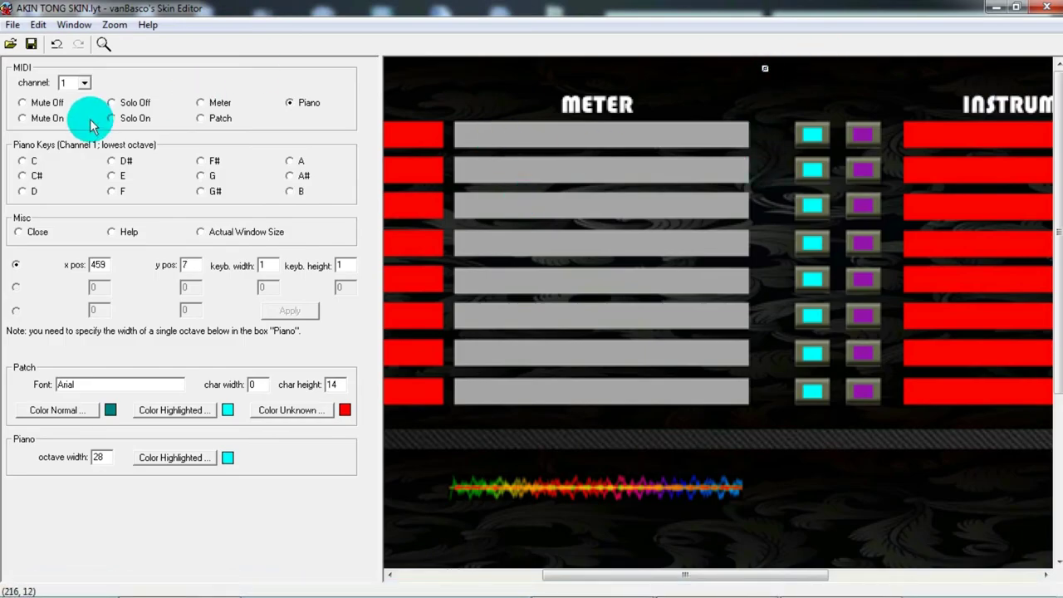
# Step: Check several of channel 1's piano key areas and move its Piano area to 455, 45, beside the first METER bar
pyautogui.click(23, 161)
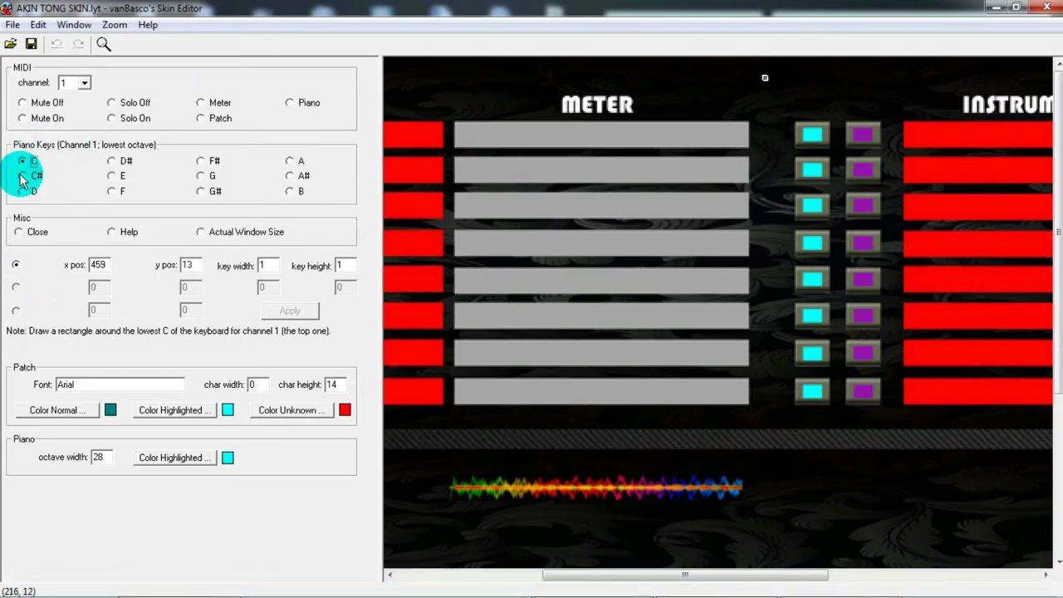
pyautogui.click(24, 193)
pyautogui.click(111, 161)
pyautogui.click(114, 176)
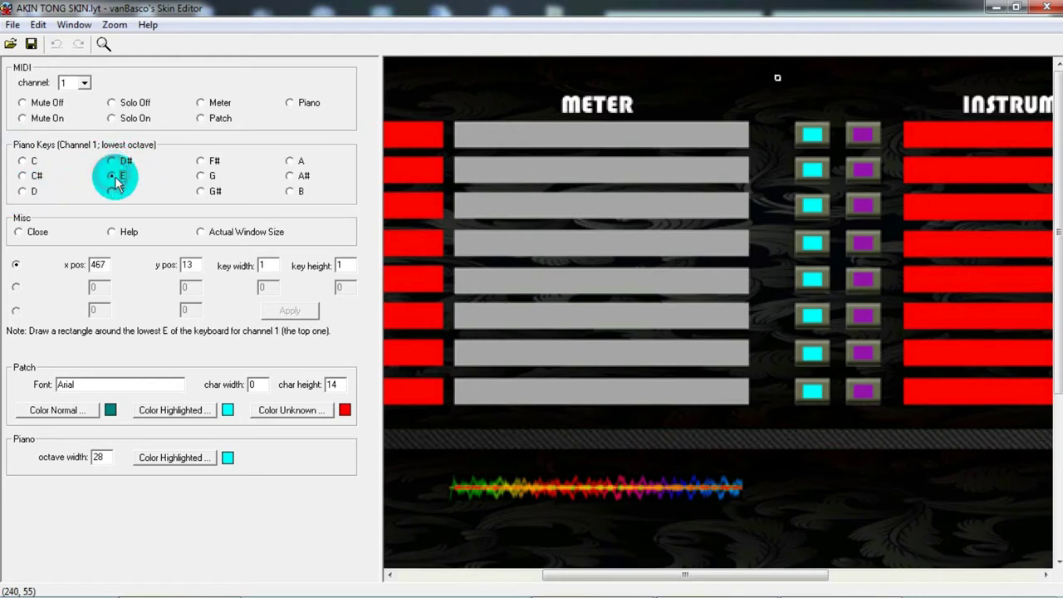
pyautogui.click(114, 190)
pyautogui.click(289, 102)
pyautogui.click(756, 131)
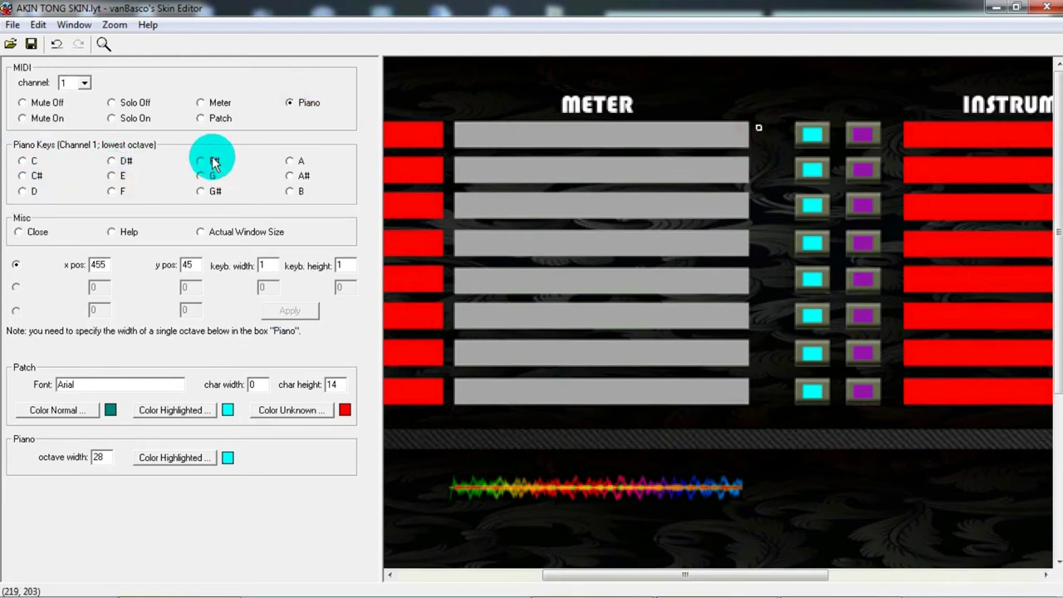
# Step: Check the positions and sizes of channel 1's lowest-octave piano key areas, from C through B
pyautogui.click(24, 161)
pyautogui.click(23, 177)
pyautogui.click(22, 192)
pyautogui.click(113, 162)
pyautogui.click(111, 177)
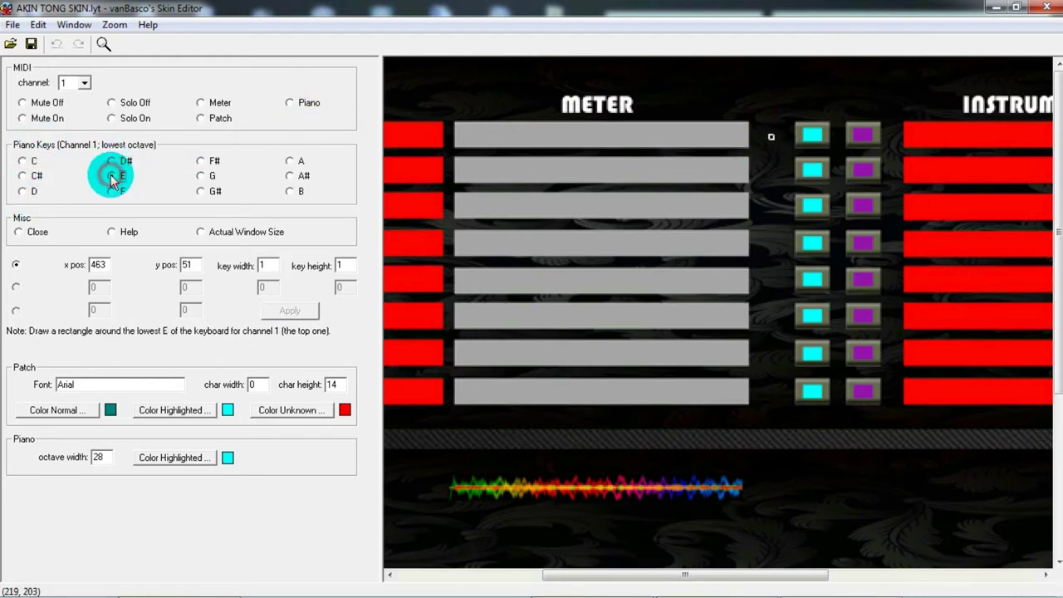
pyautogui.click(111, 191)
pyautogui.click(201, 160)
pyautogui.click(200, 176)
pyautogui.click(200, 191)
pyautogui.click(289, 160)
pyautogui.click(289, 175)
pyautogui.click(289, 191)
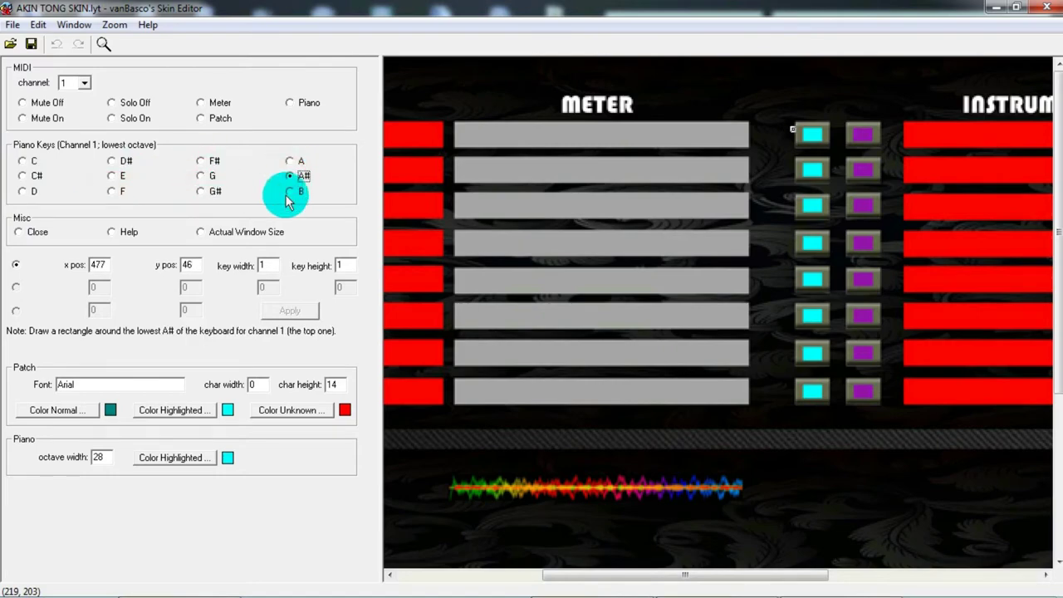
# Step: Place the Close area at 9, 6 on the white X button, with width 41 and height 23
pyautogui.click(18, 231)
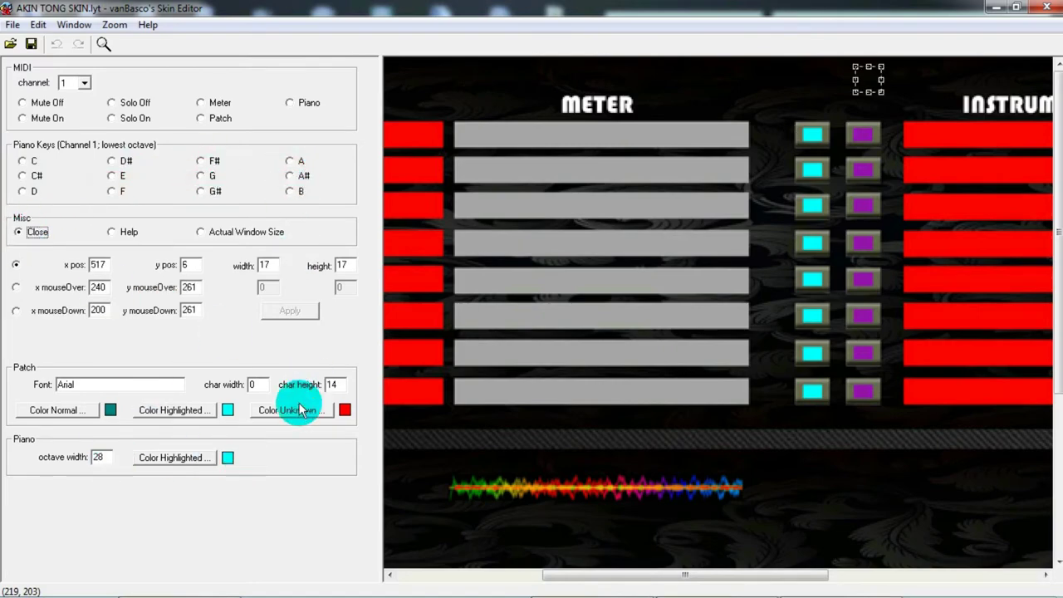
pyautogui.moveTo(658, 574); pyautogui.dragTo(531, 591)
pyautogui.click(416, 64)
pyautogui.moveTo(396, 62); pyautogui.dragTo(429, 98)
# Step: Place Close's mouse-over area at 8, 263 on the red X button and its mouse-down area at 8, 6 on the white X button
pyautogui.click(16, 286)
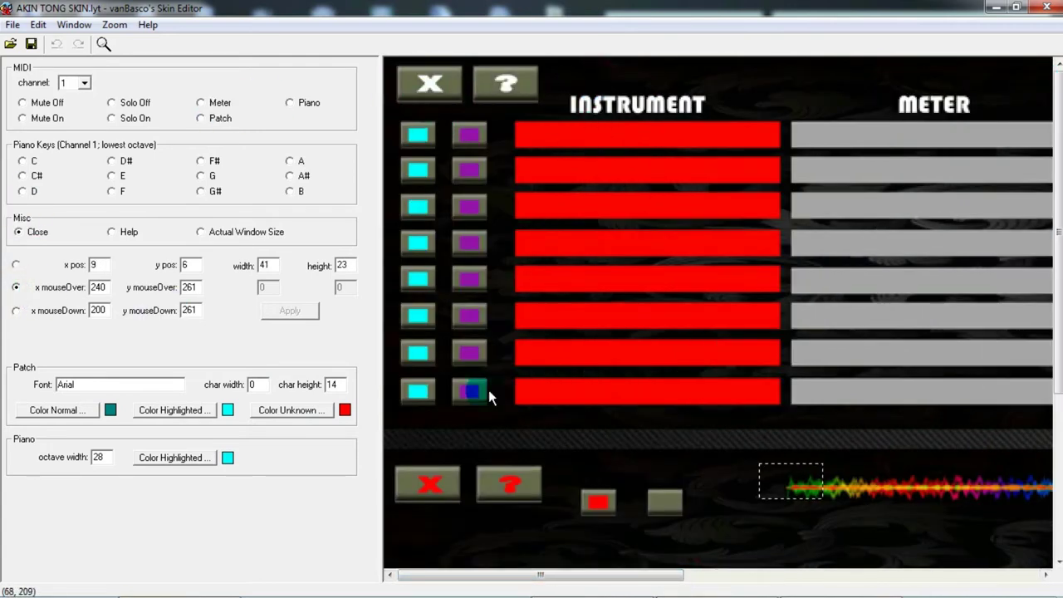
pyautogui.click(438, 483)
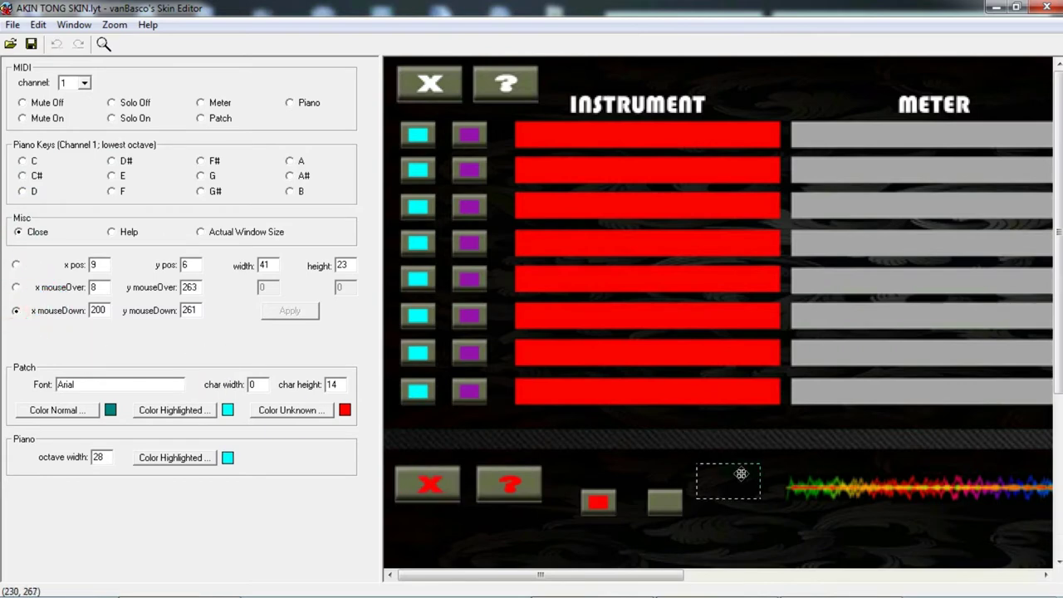
pyautogui.click(432, 81)
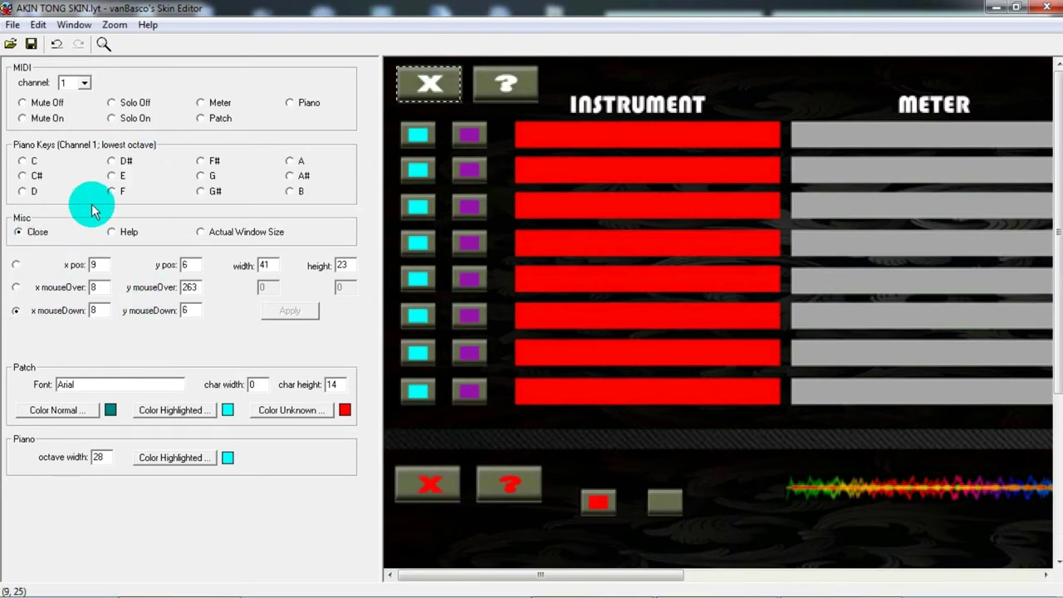
# Step: Place the Help area, 41 by 24, at 57, 6 on the white question-mark button, and its mouse-over area at 60, 262 on the red one
pyautogui.click(125, 235)
pyautogui.moveTo(581, 574); pyautogui.dragTo(819, 576)
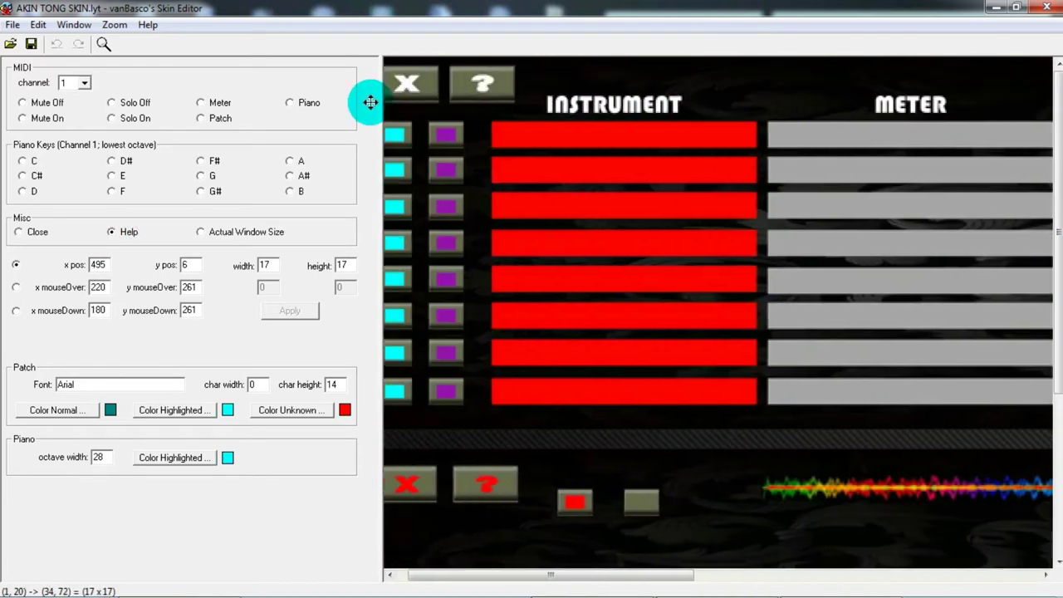
pyautogui.moveTo(370, 103); pyautogui.dragTo(538, 82)
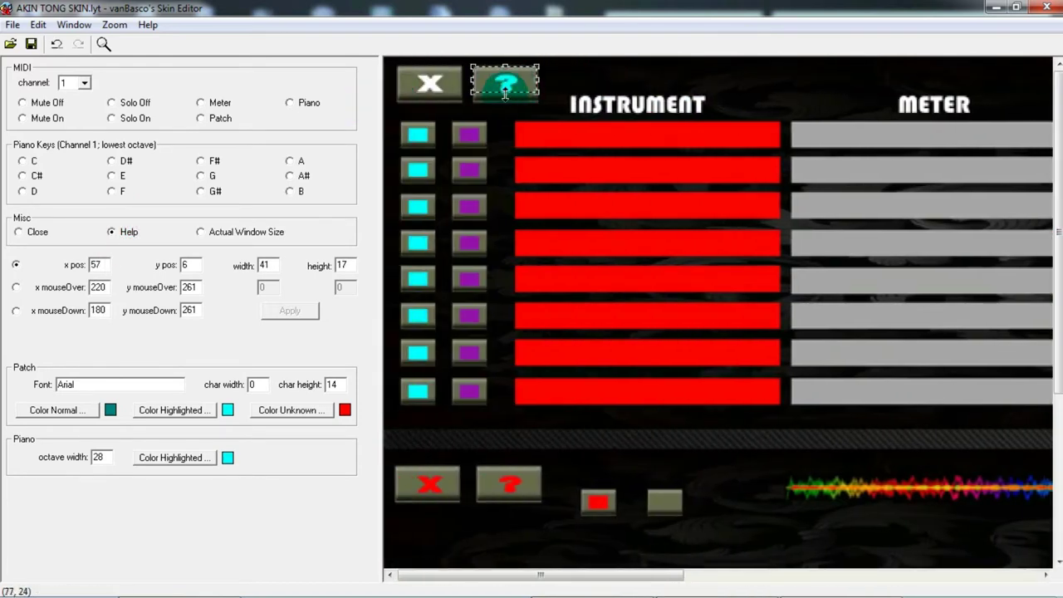
pyautogui.click(16, 286)
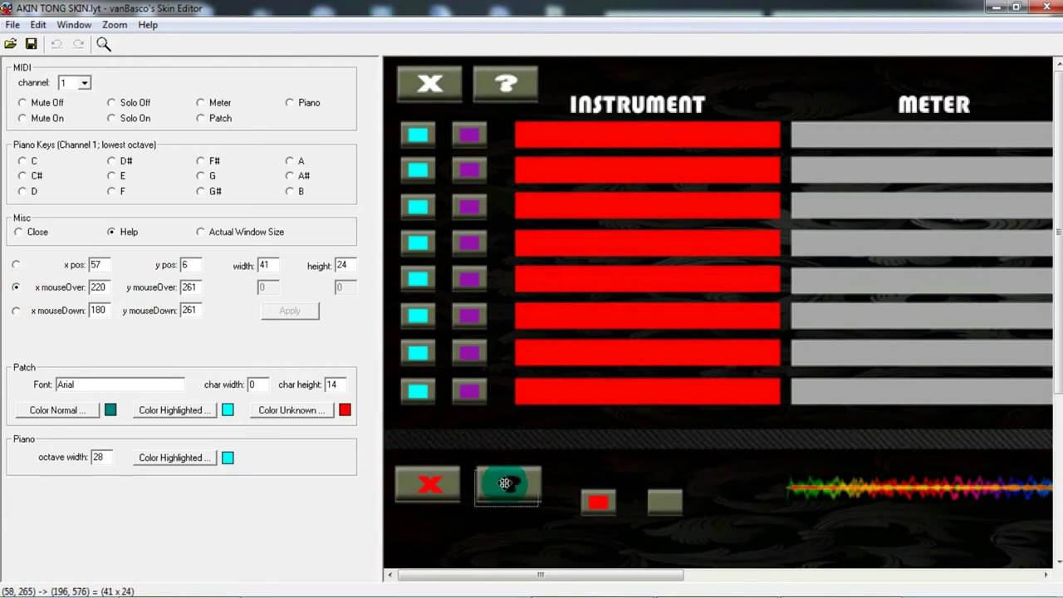
pyautogui.click(16, 309)
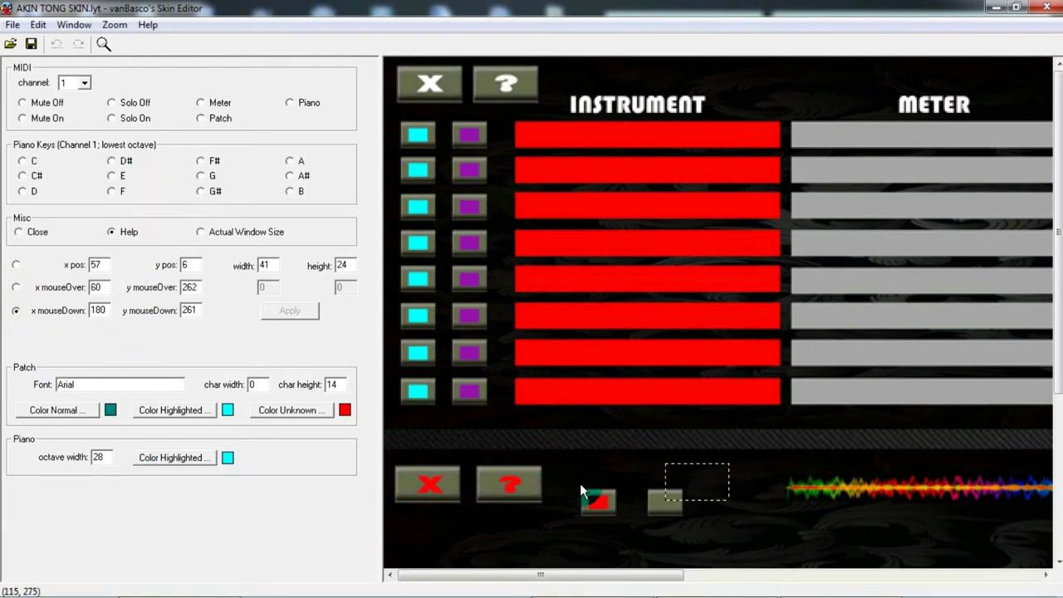
# Step: Check the Actual Window Size rectangle against the player's lower edge
pyautogui.click(200, 232)
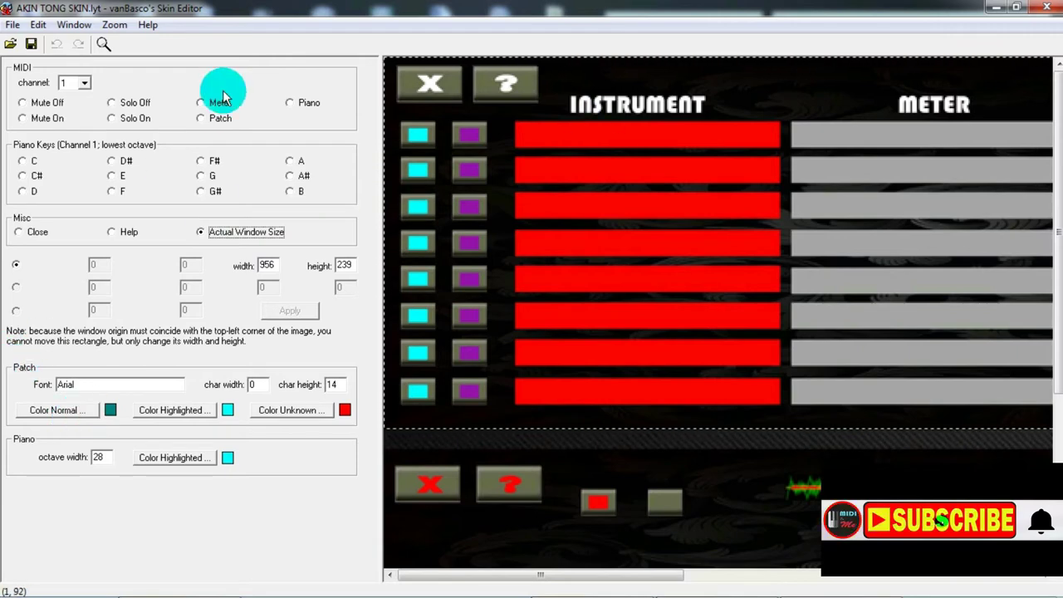
# Step: Set the normal color of the Patch display text to yellow
pyautogui.click(200, 118)
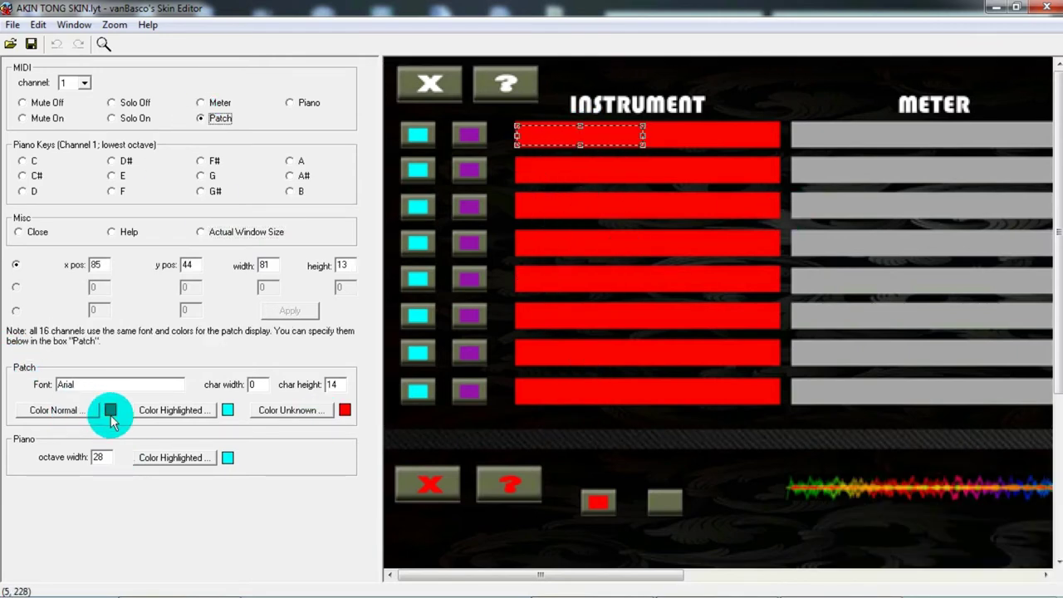
pyautogui.click(52, 409)
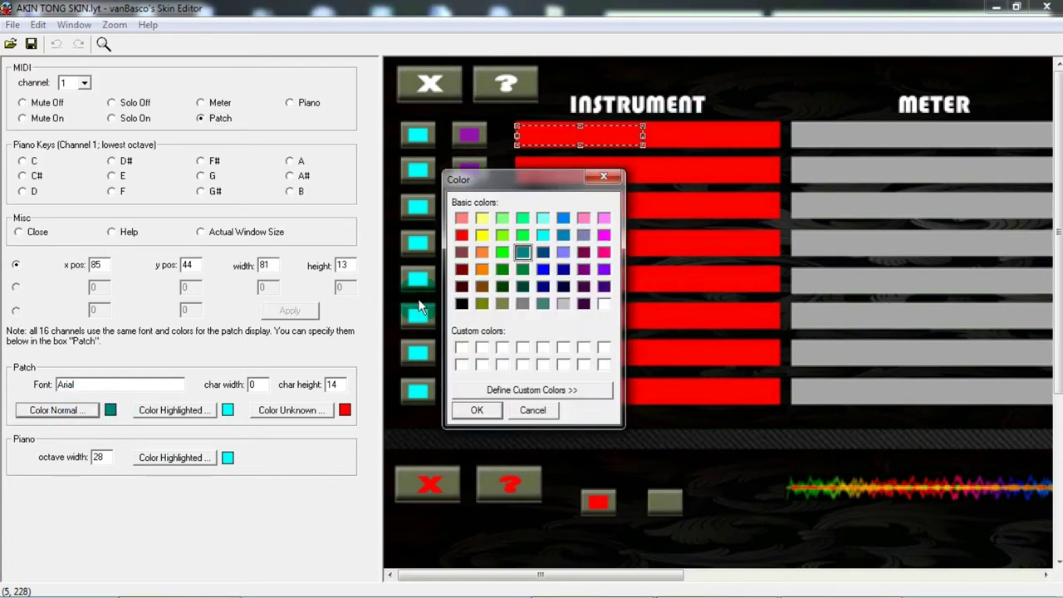
pyautogui.click(482, 235)
pyautogui.click(477, 410)
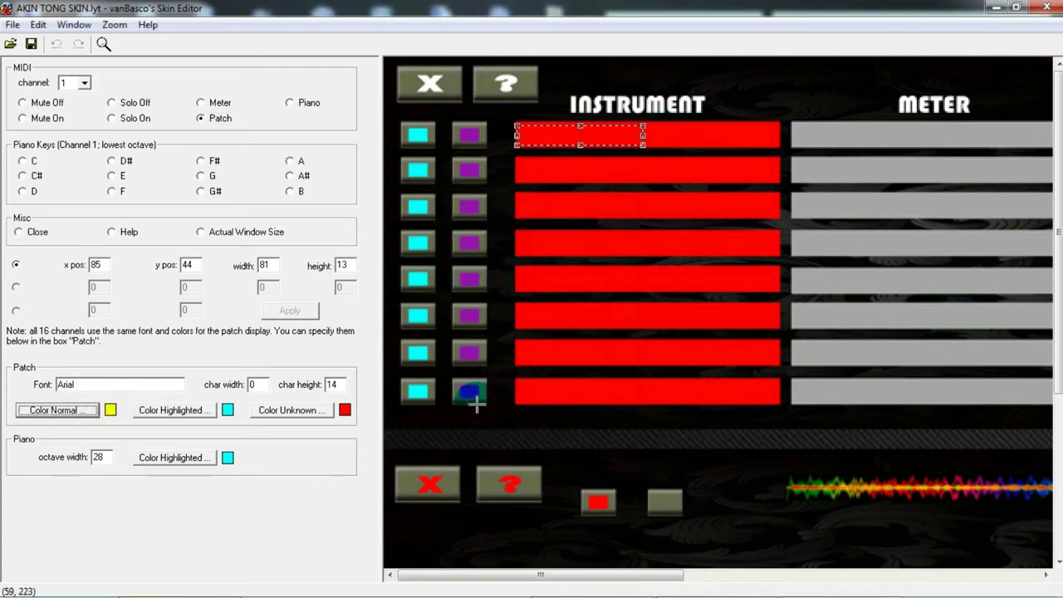
# Step: Keep cyan as the Patch display's highlighted color and set its unknown color to blue
pyautogui.click(174, 410)
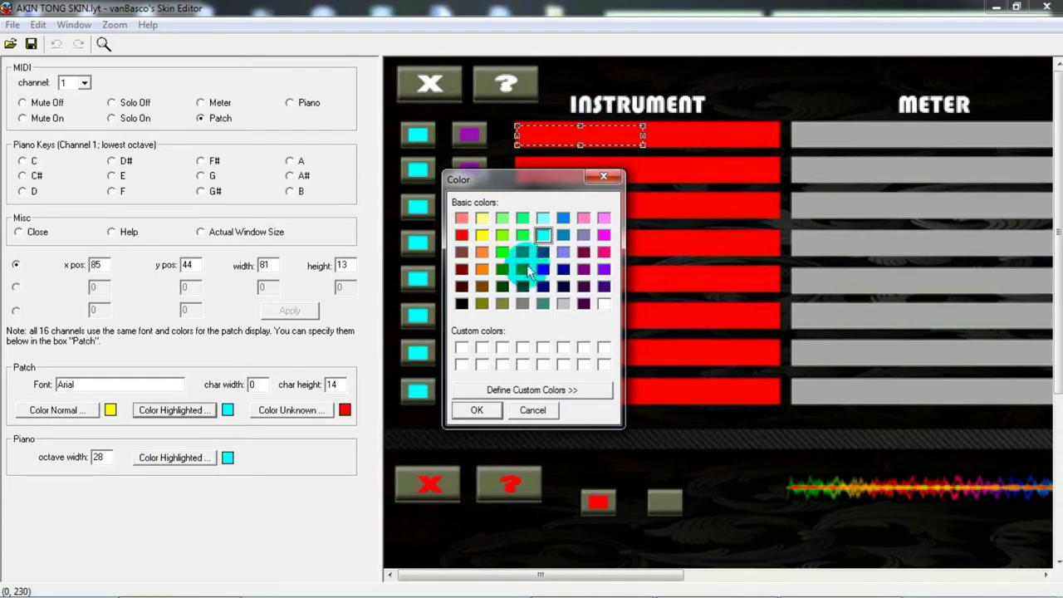
pyautogui.click(477, 410)
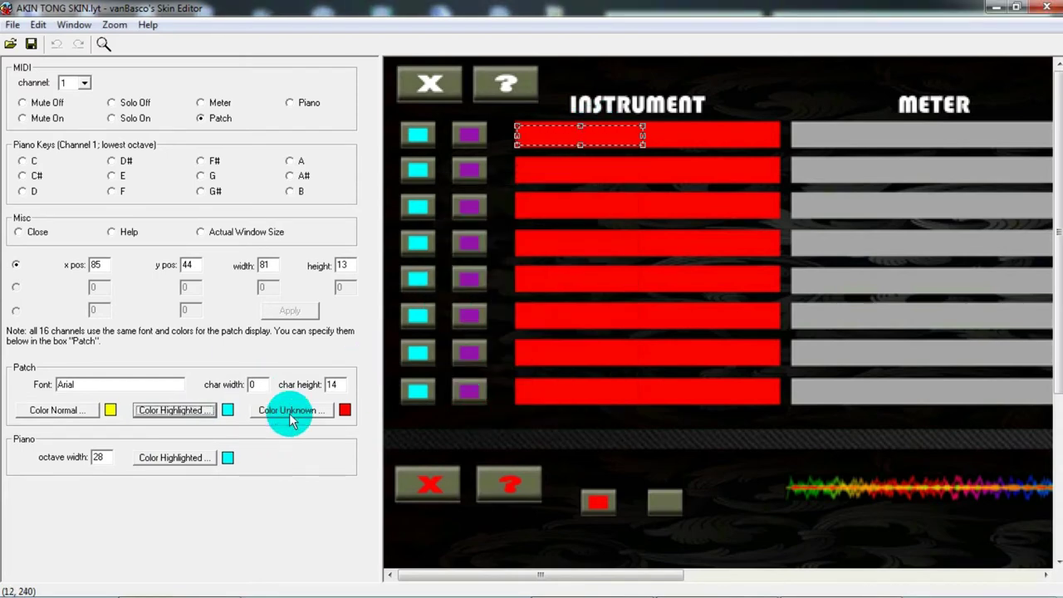
pyautogui.click(345, 410)
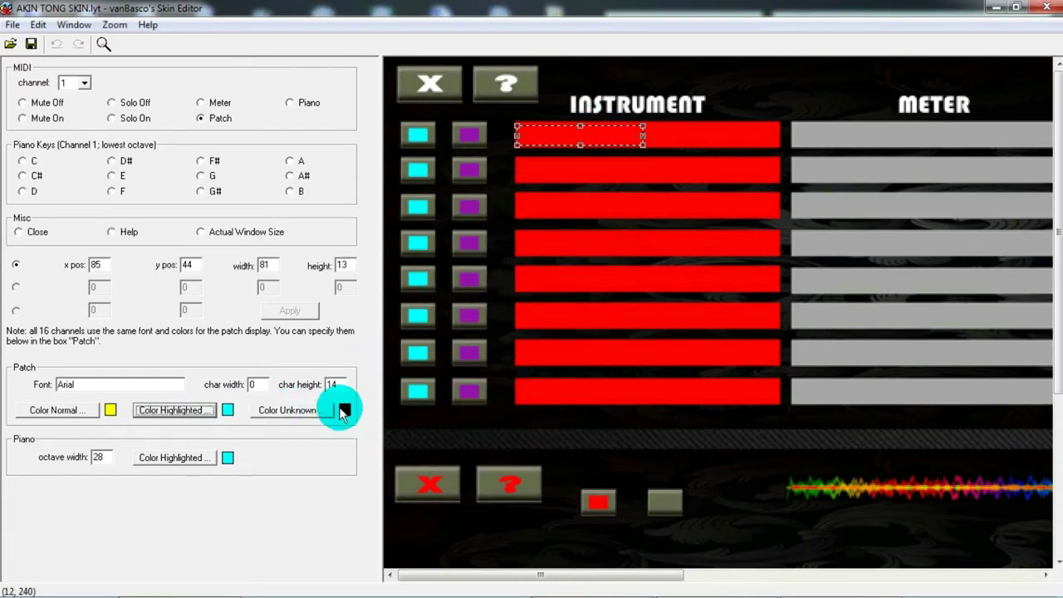
pyautogui.click(477, 410)
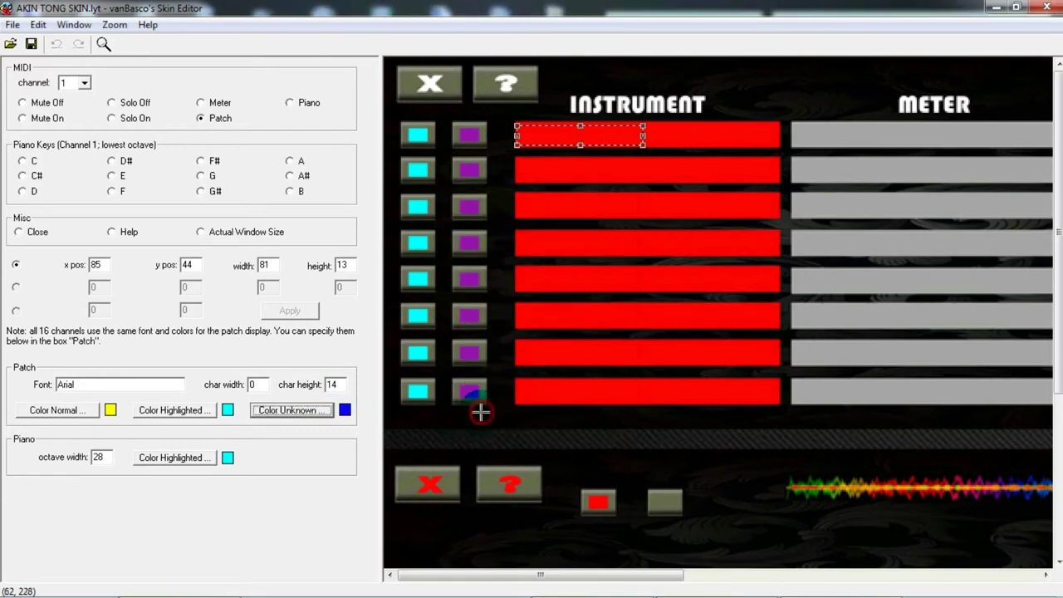
# Step: Set the Piano's highlighted color to black
pyautogui.click(98, 457)
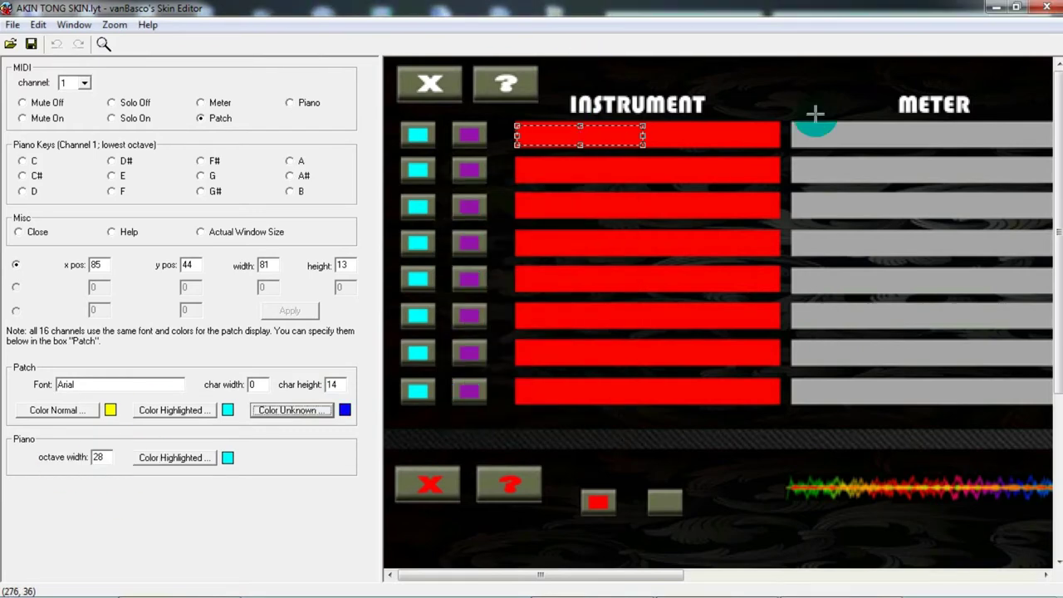
pyautogui.click(209, 457)
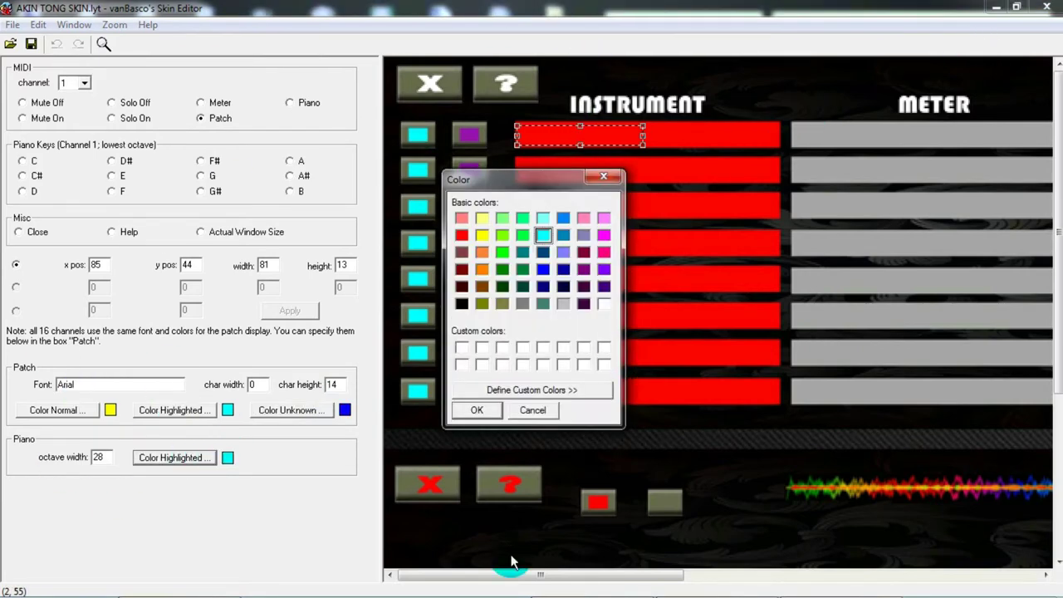
pyautogui.click(461, 303)
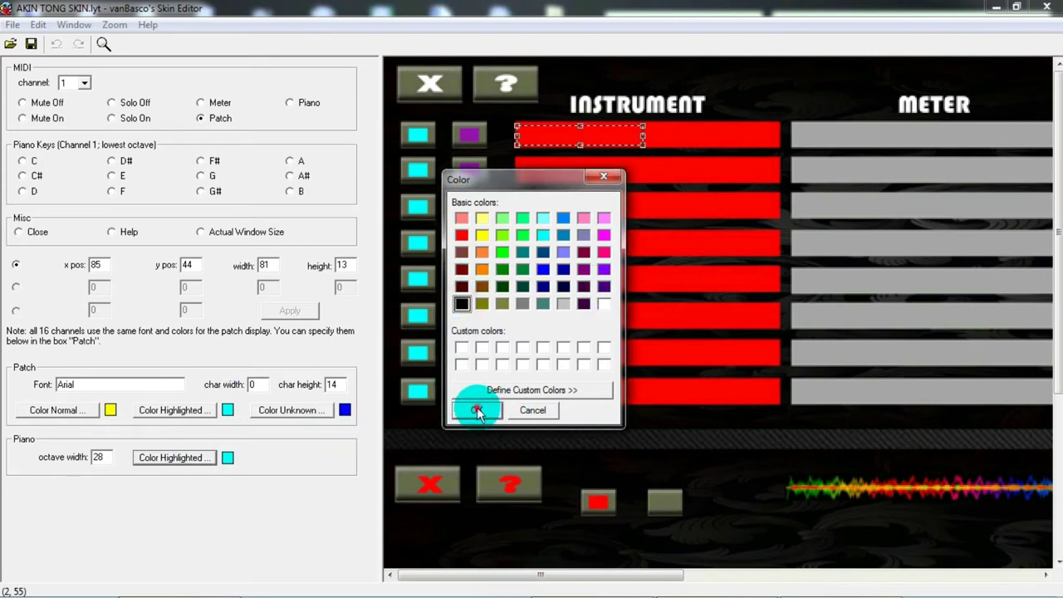
pyautogui.click(477, 410)
# Step: Place channel 2's Mute Off area, 22 by 16, at 11, 65 on the second cyan button, and its mouse-over area at 126, 278
pyautogui.click(81, 83)
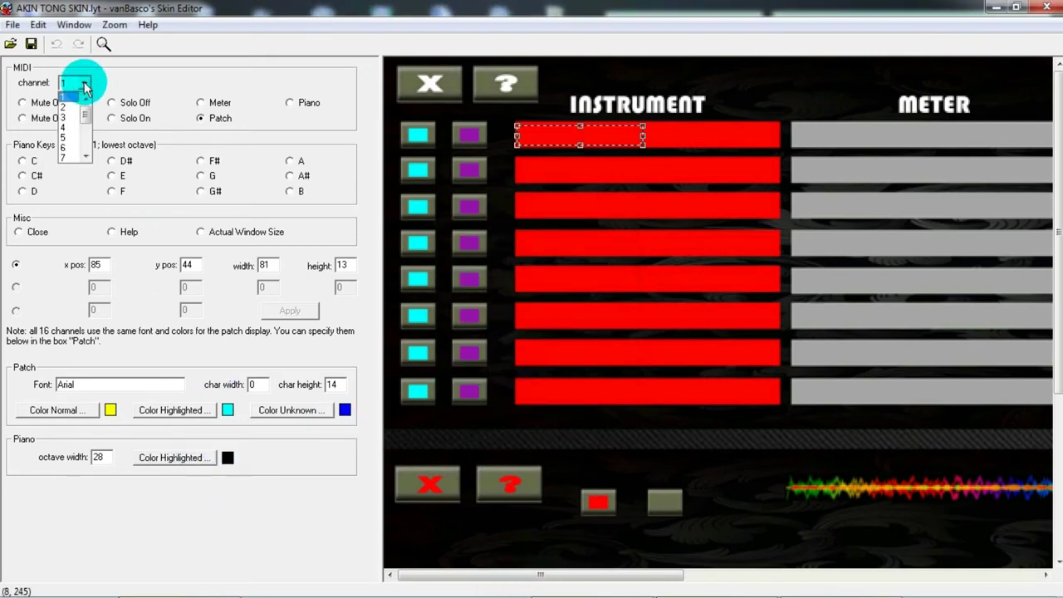
pyautogui.click(66, 107)
pyautogui.click(22, 102)
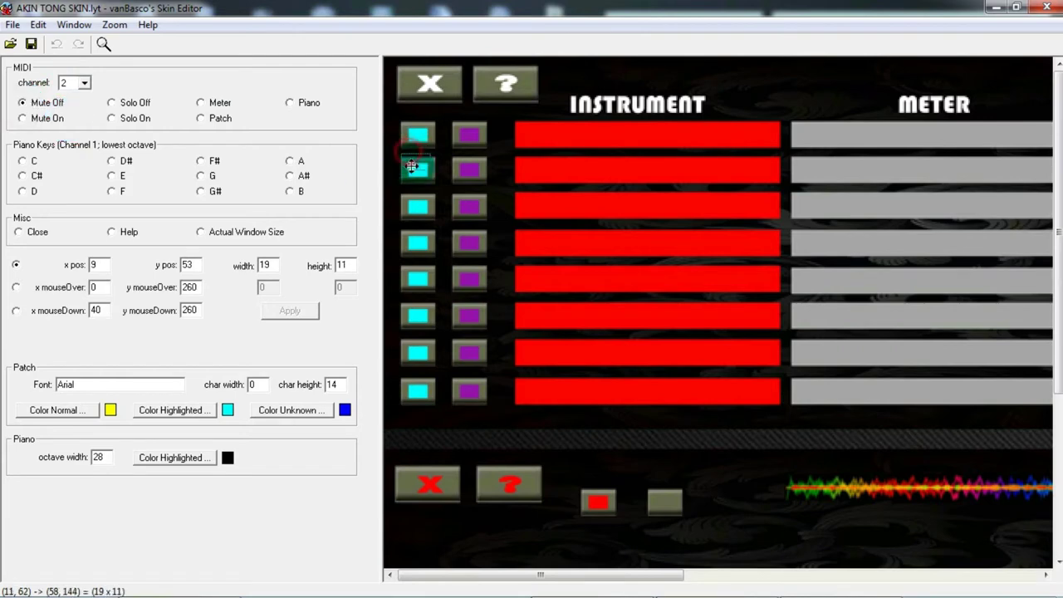
pyautogui.click(16, 287)
pyautogui.moveTo(396, 471); pyautogui.dragTo(598, 502)
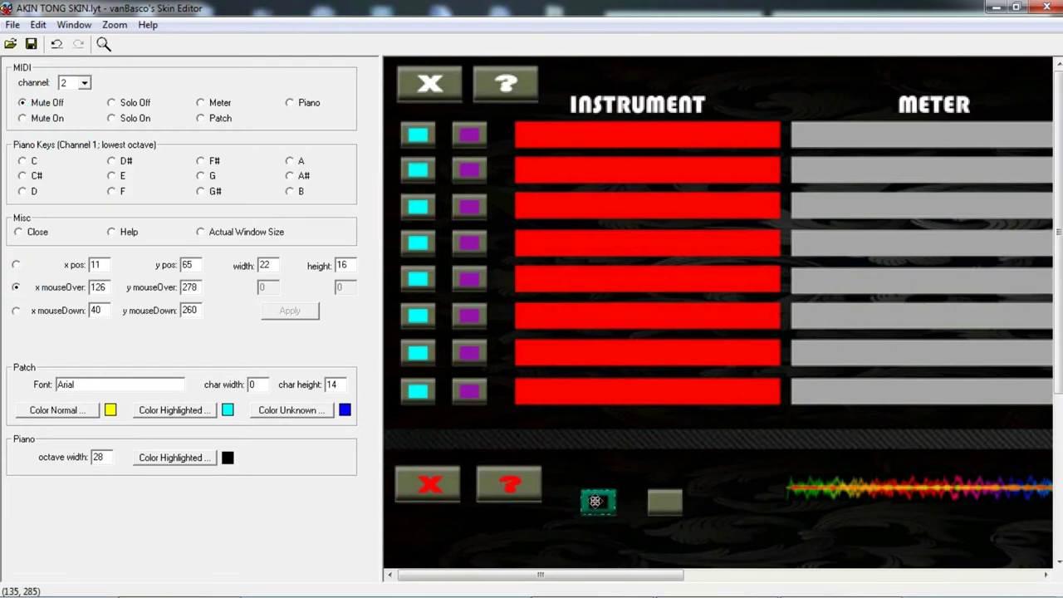
# Step: Place channel 2's Mute Off mouse-down area at 11, 66, its Mute On area at 127, 278, and the Mute On mouse-over area at 11, 65
pyautogui.click(15, 311)
pyautogui.moveTo(462, 471); pyautogui.dragTo(407, 272)
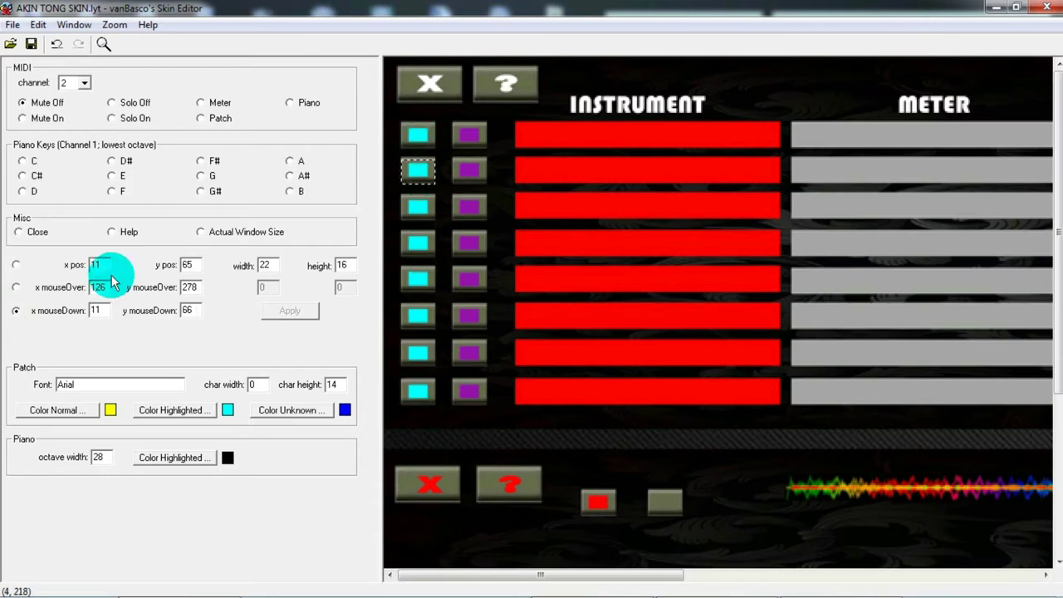
pyautogui.click(33, 119)
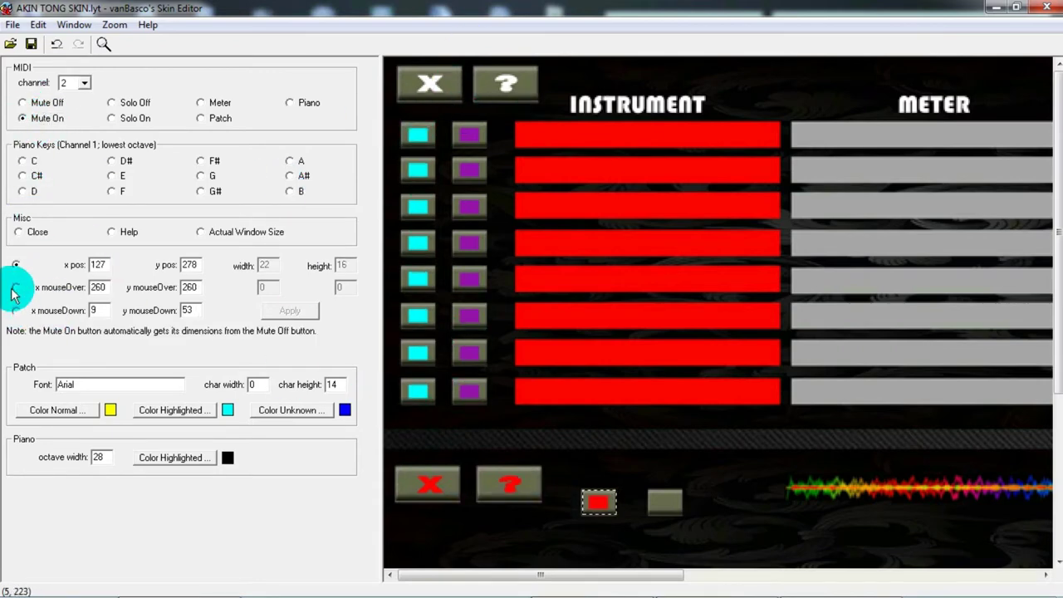
pyautogui.click(419, 157)
pyautogui.click(15, 310)
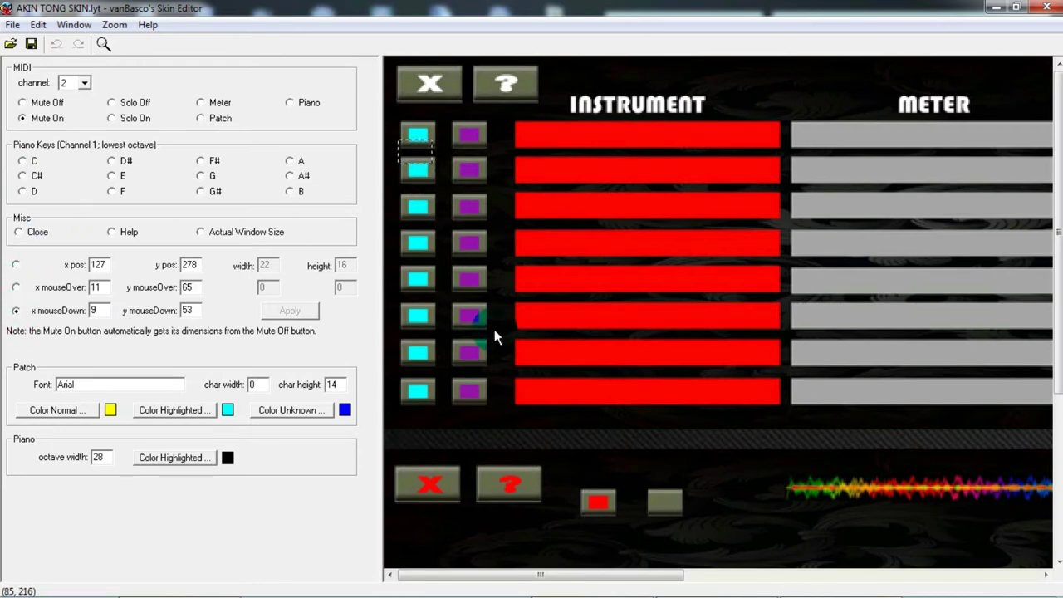
# Step: Place channel 2's Solo Off area, 22 by 16, at 44, 65, with its mouse-over area at 126, 278 and mouse-down area at 127, 279
pyautogui.click(111, 102)
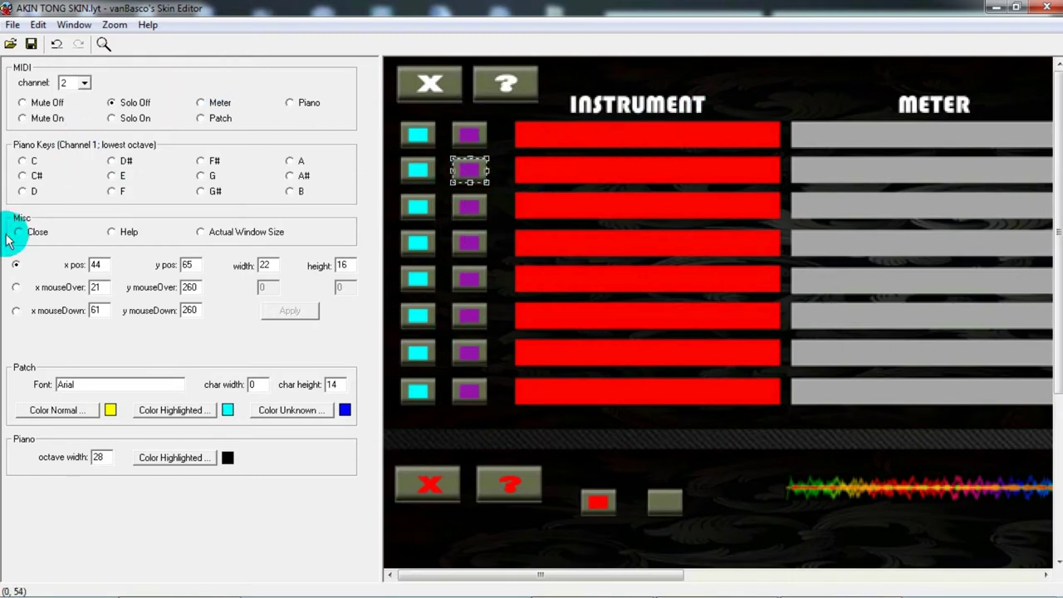
pyautogui.click(15, 287)
pyautogui.click(593, 501)
pyautogui.click(15, 313)
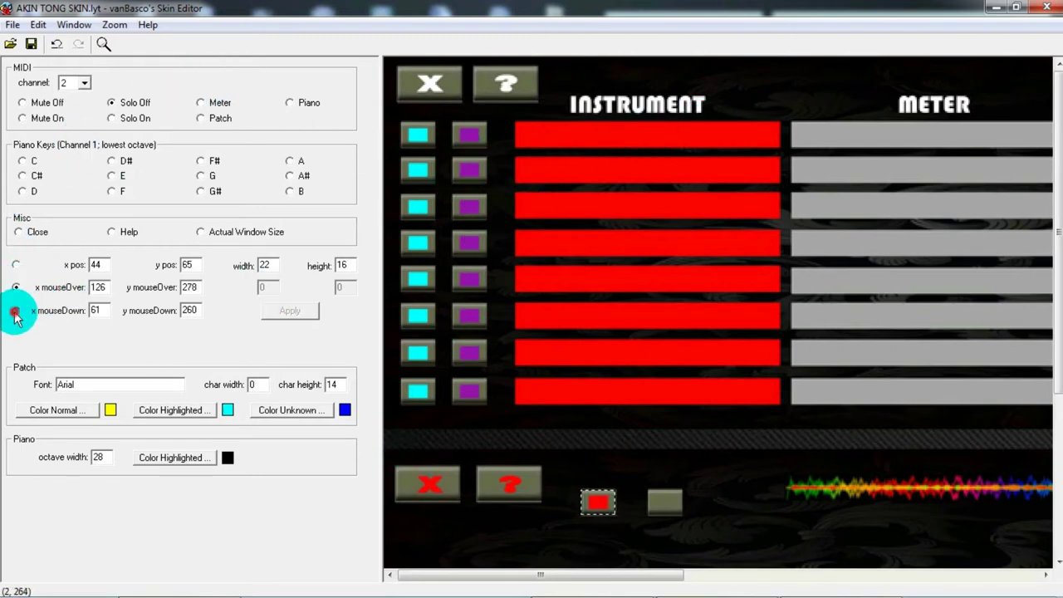
pyautogui.click(595, 504)
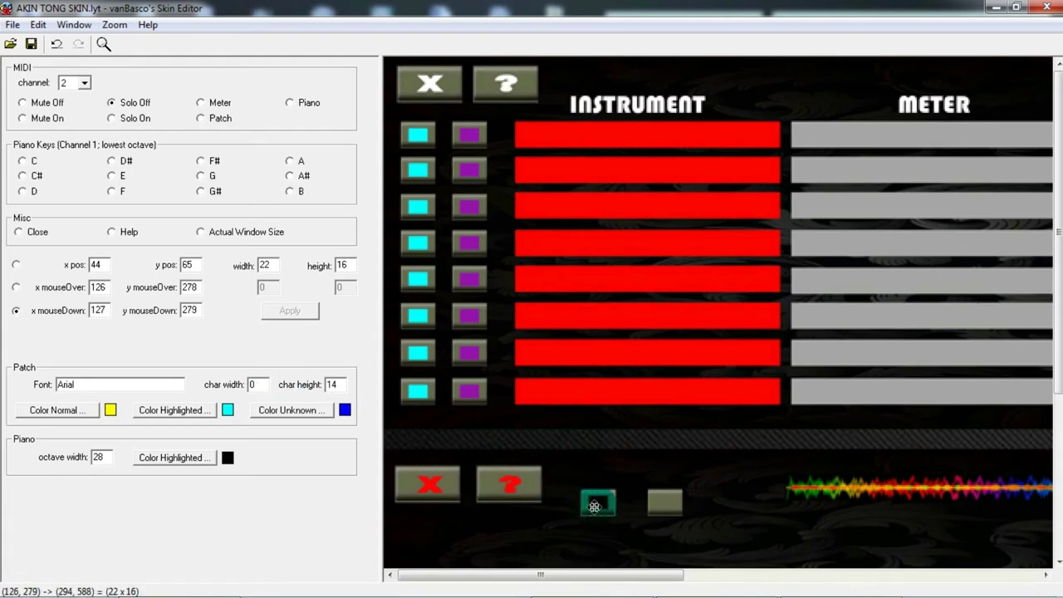
# Step: Place channel 2's Solo On area at 126, 278, its mouse-over area at 44, 65, and its mouse-down area on the second purple button
pyautogui.click(112, 118)
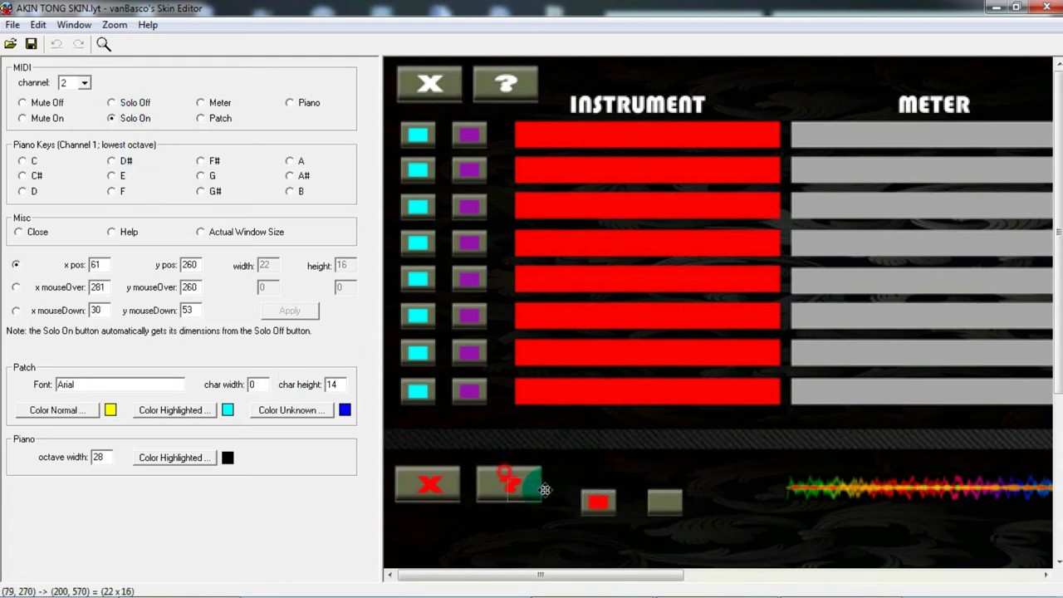
pyautogui.click(598, 500)
pyautogui.click(16, 286)
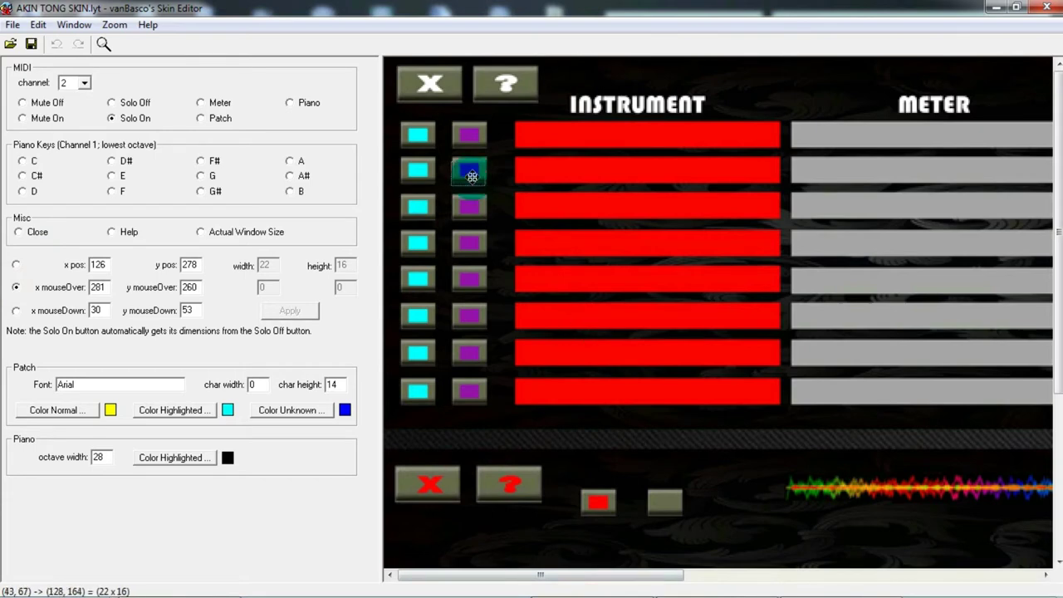
pyautogui.click(473, 174)
pyautogui.click(16, 309)
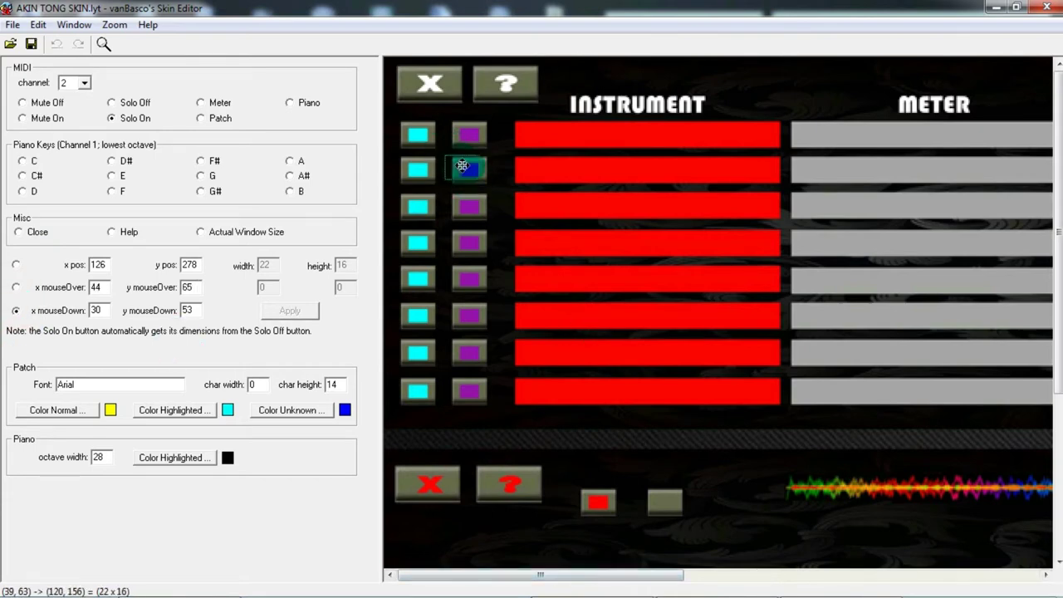
# Step: Set channel 2's Meter block width and height to 11 and place the meter area at 264, 67 on the second gray bar
pyautogui.click(200, 102)
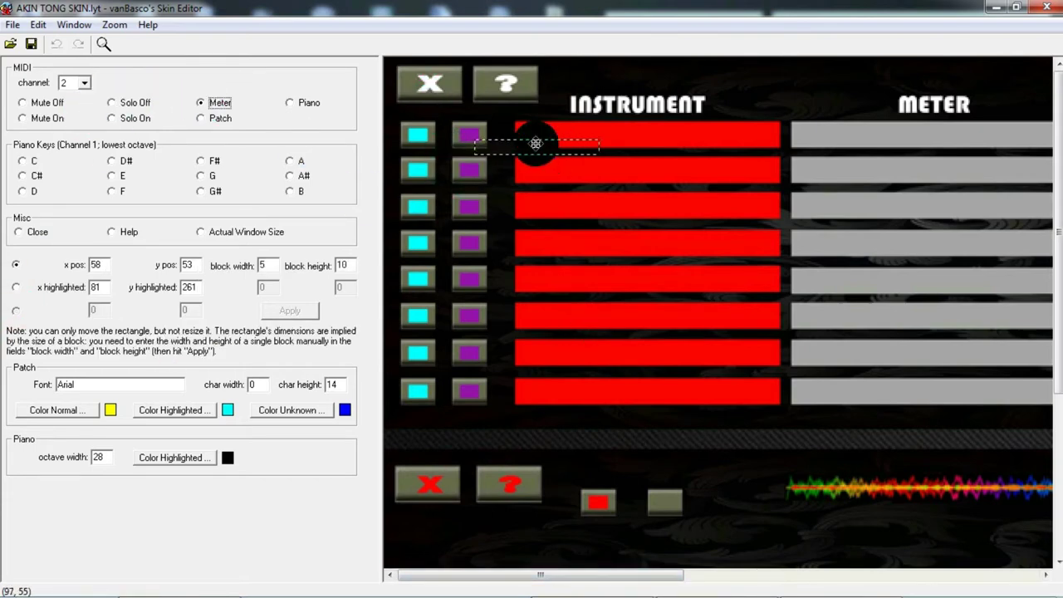
pyautogui.click(855, 170)
pyautogui.click(273, 267)
pyautogui.moveTo(273, 269); pyautogui.dragTo(252, 267)
pyautogui.write('11')
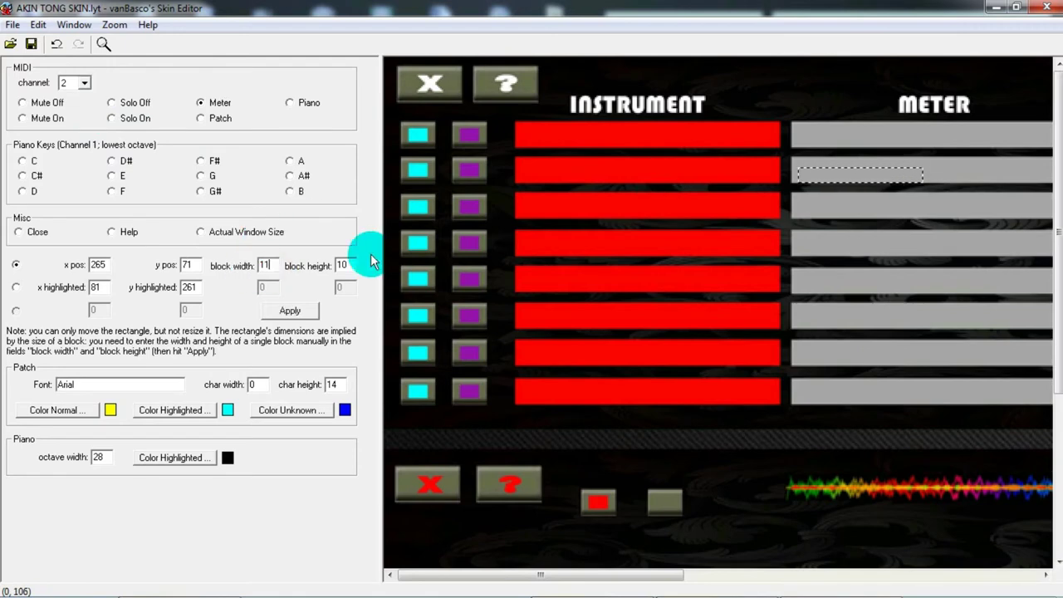
pyautogui.moveTo(348, 265); pyautogui.dragTo(325, 267)
pyautogui.write('11')
pyautogui.click(294, 310)
pyautogui.moveTo(875, 174); pyautogui.dragTo(873, 169)
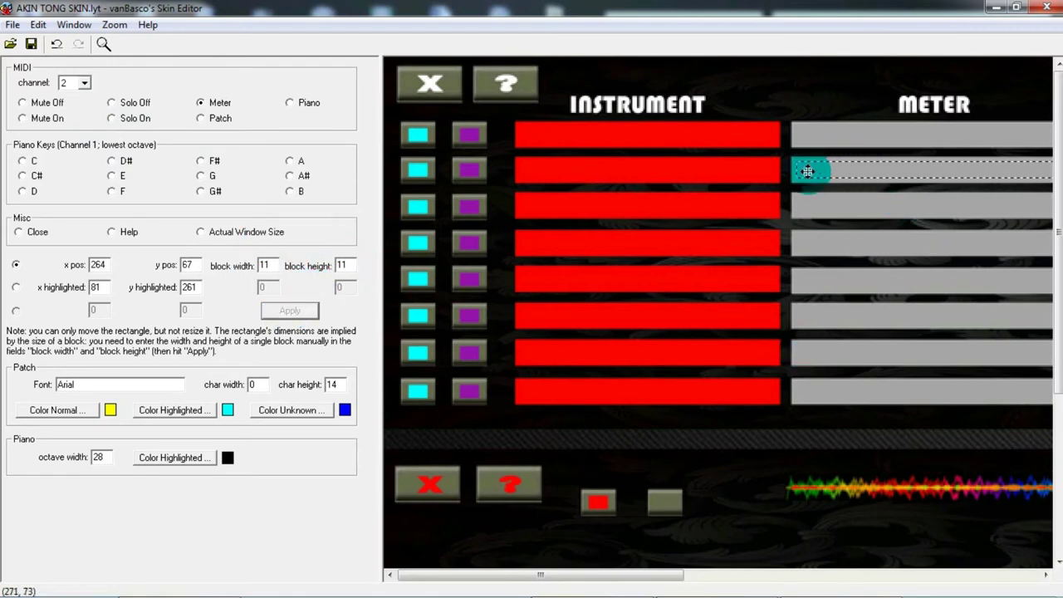
# Step: Compare with channel 1's meter settings and place channel 2's highlighted Meter area at 257, 272 over the colored waveform
pyautogui.click(86, 83)
pyautogui.click(72, 93)
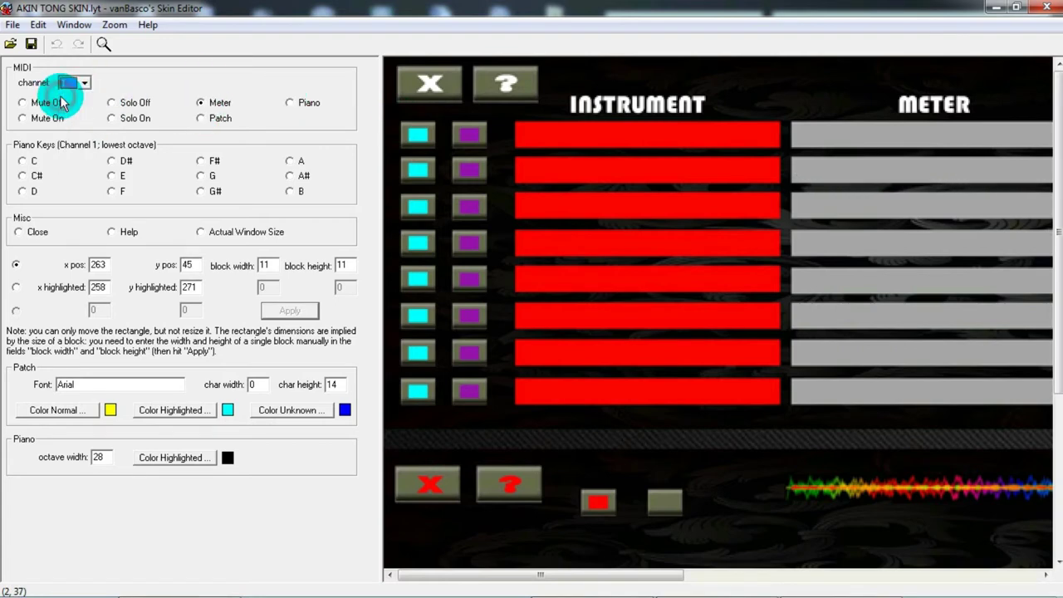
pyautogui.click(85, 83)
pyautogui.click(74, 104)
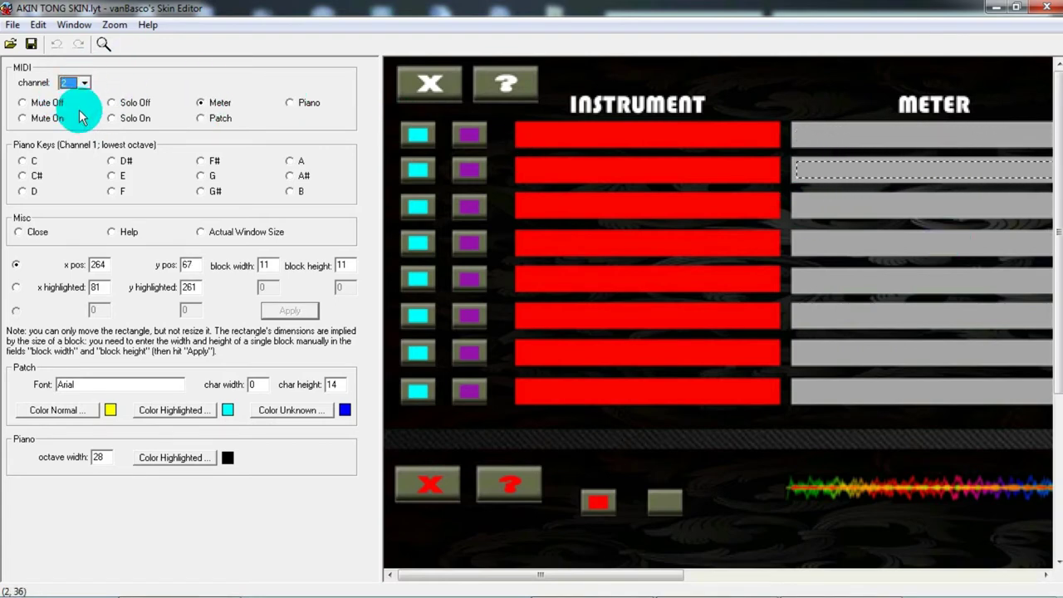
pyautogui.click(16, 287)
pyautogui.moveTo(579, 458); pyautogui.dragTo(912, 491)
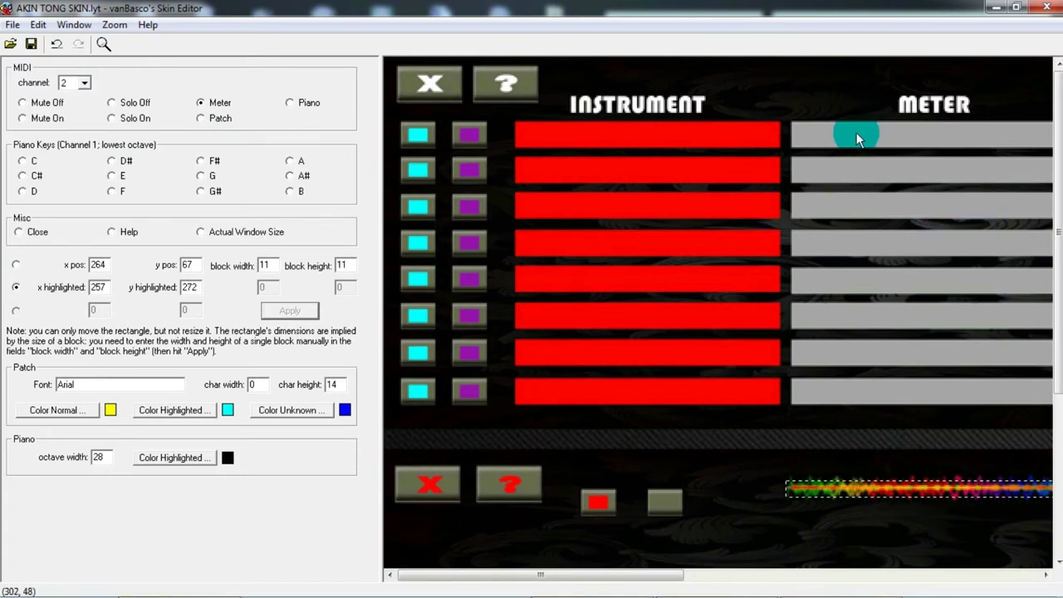
pyautogui.moveTo(636, 574); pyautogui.dragTo(712, 575)
pyautogui.scroll(-3, 605, 367)
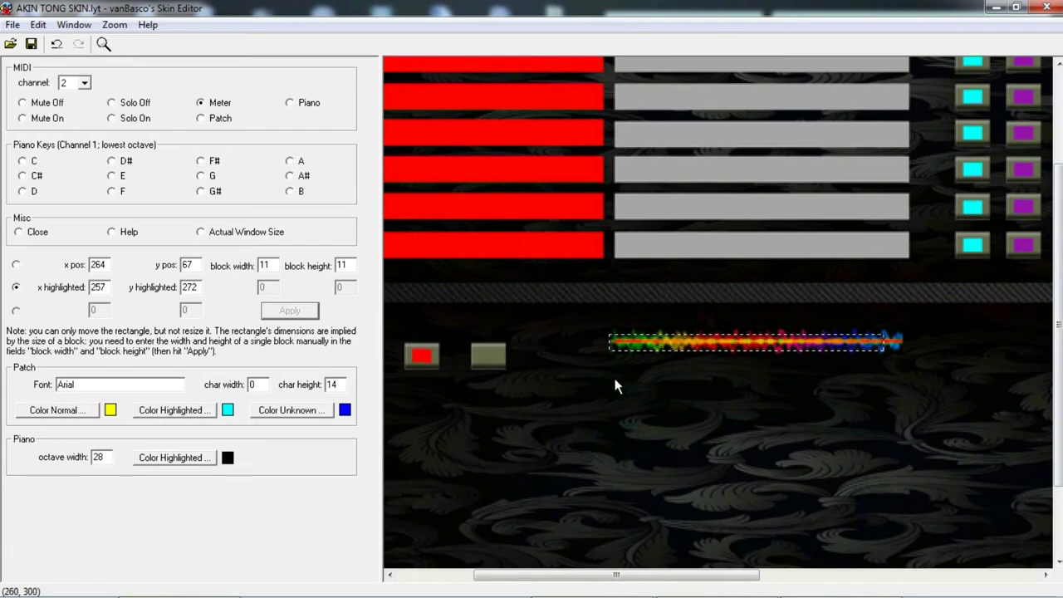
pyautogui.moveTo(677, 574); pyautogui.dragTo(601, 574)
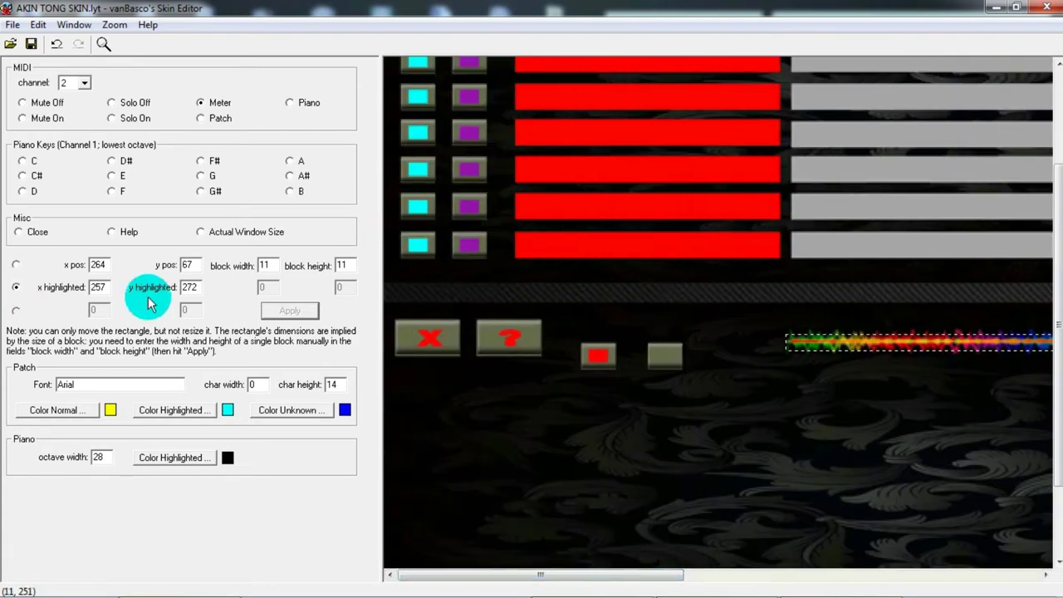
# Step: Place channel 2's Patch area, 81 by 13, at 86, 66 on the second red bar, and its 1 by 1 Piano area at 456, 71
pyautogui.click(200, 118)
pyautogui.scroll(3, 582, 249)
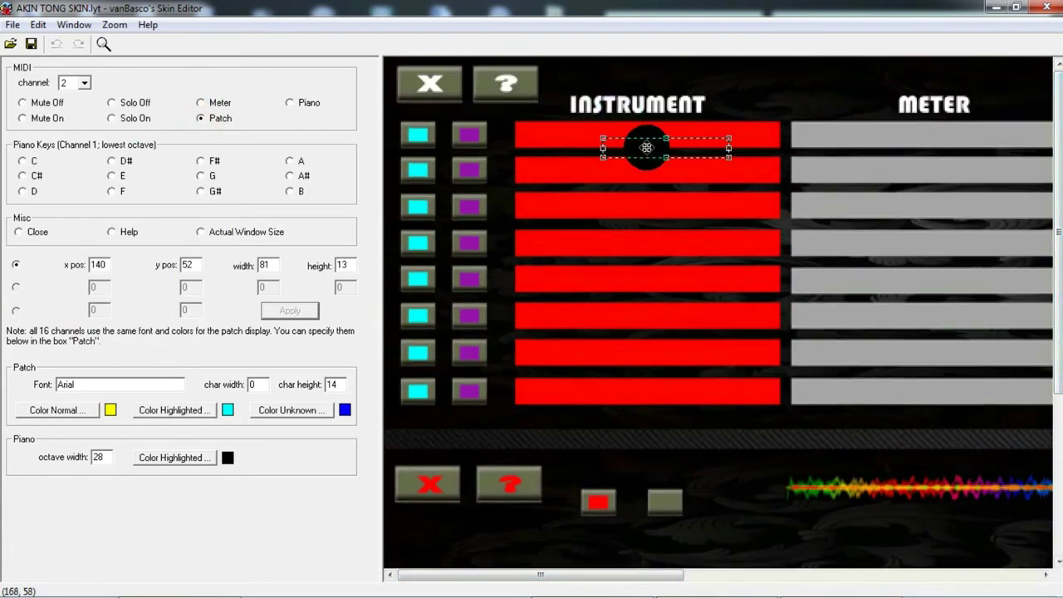
pyautogui.click(289, 102)
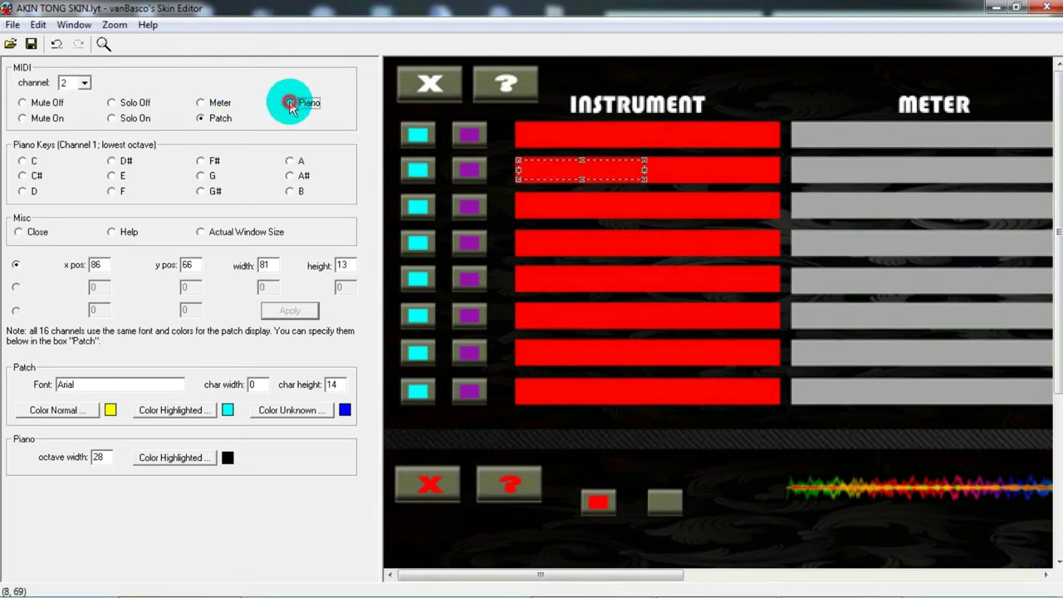
pyautogui.hscroll(3, 817, 182)
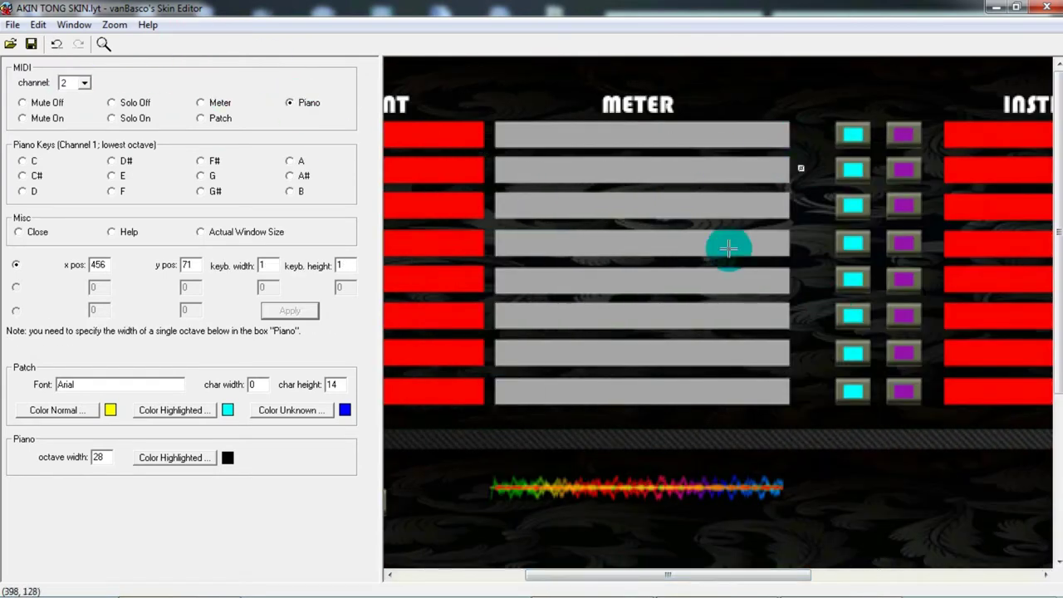
# Step: Check the lowest-octave piano key areas, placing the G# key at 463, 51 and the G key at 468, 53
pyautogui.click(22, 175)
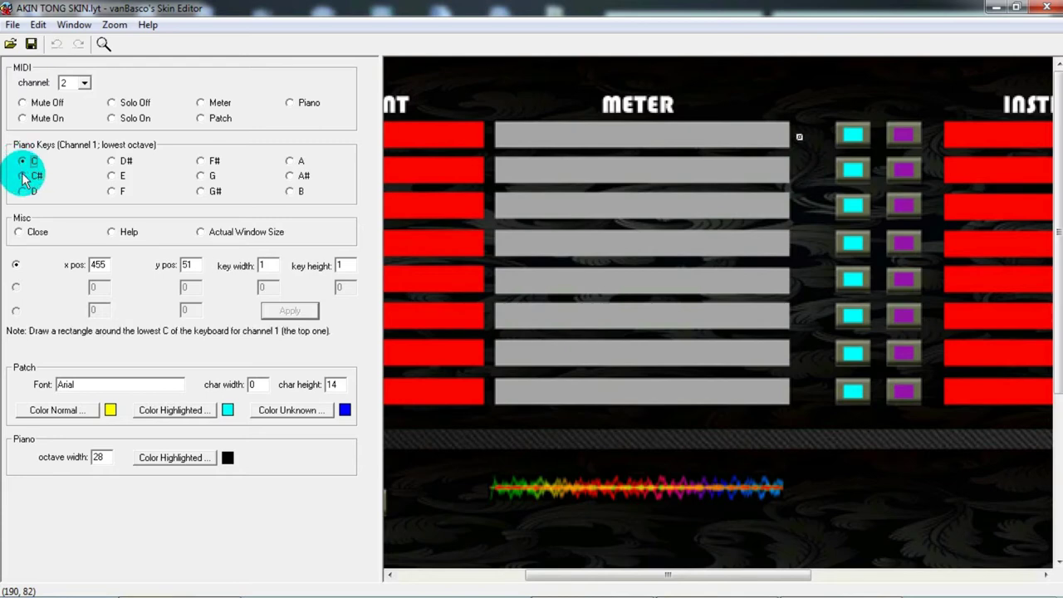
pyautogui.click(111, 175)
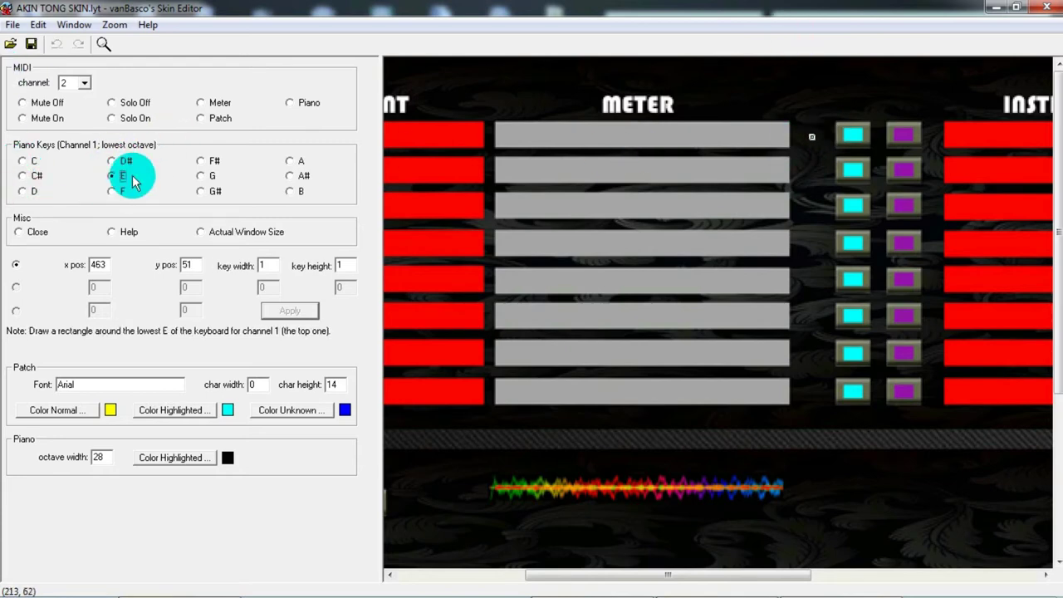
pyautogui.click(116, 190)
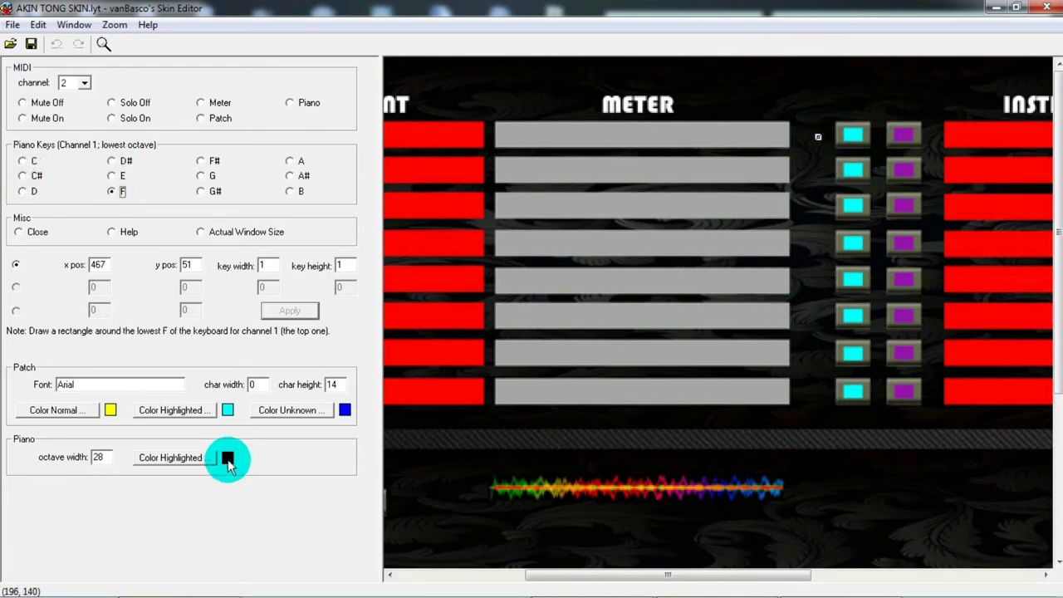
pyautogui.click(289, 191)
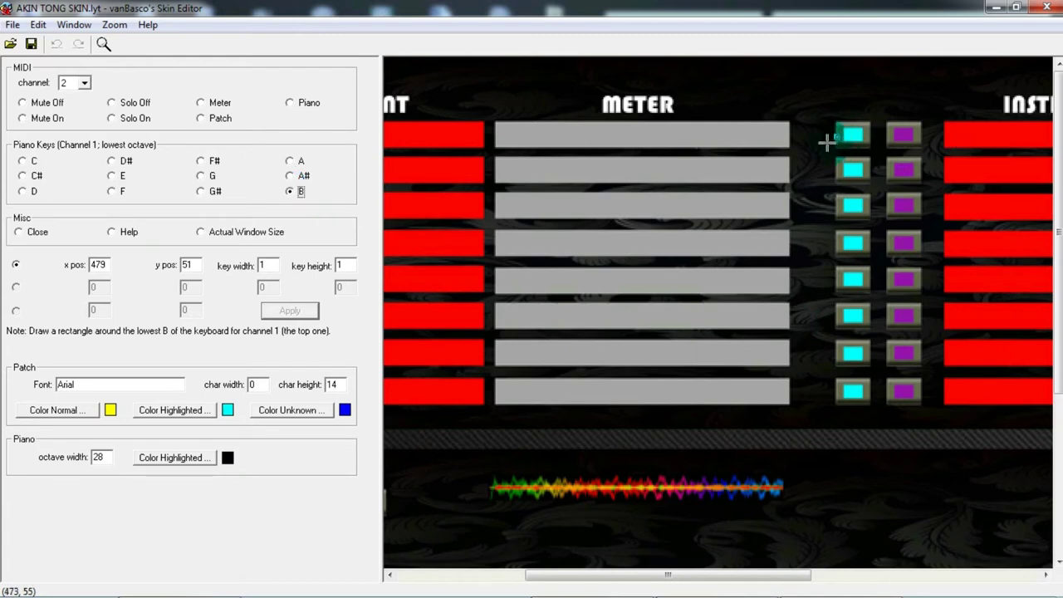
pyautogui.click(289, 176)
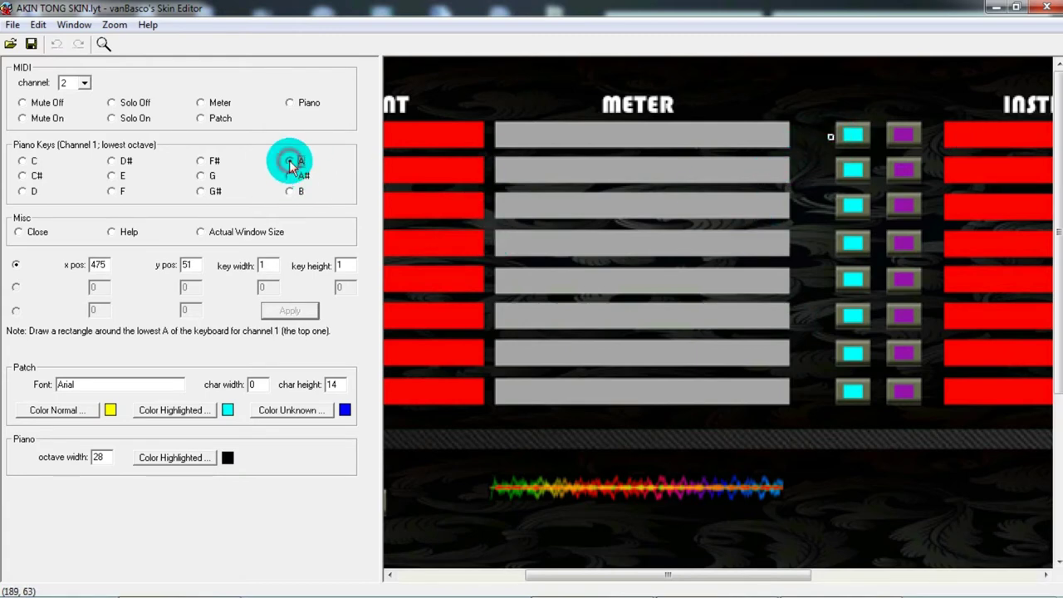
pyautogui.click(200, 191)
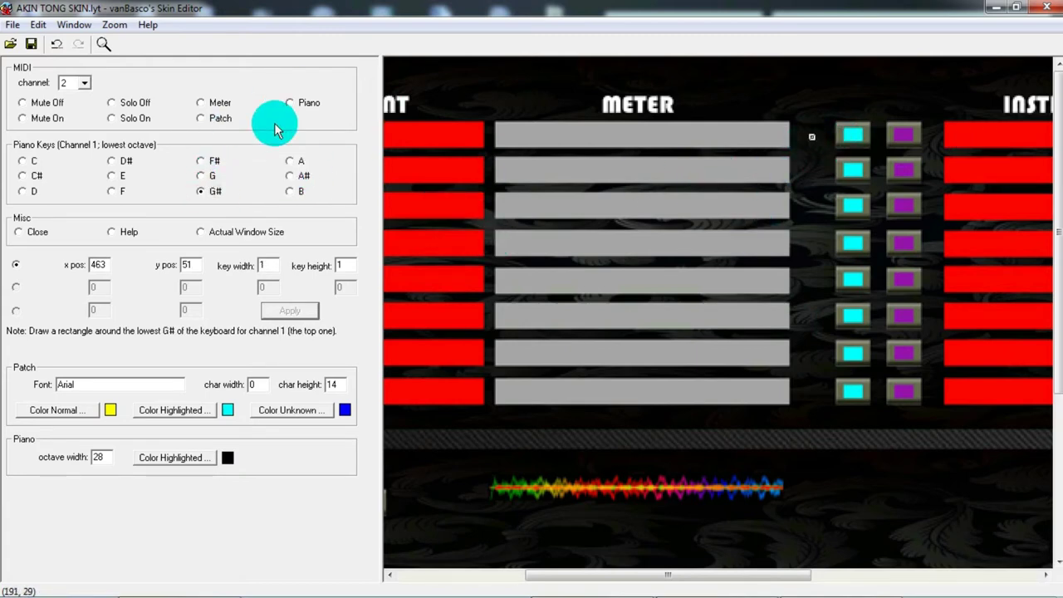
pyautogui.click(200, 175)
pyautogui.click(820, 140)
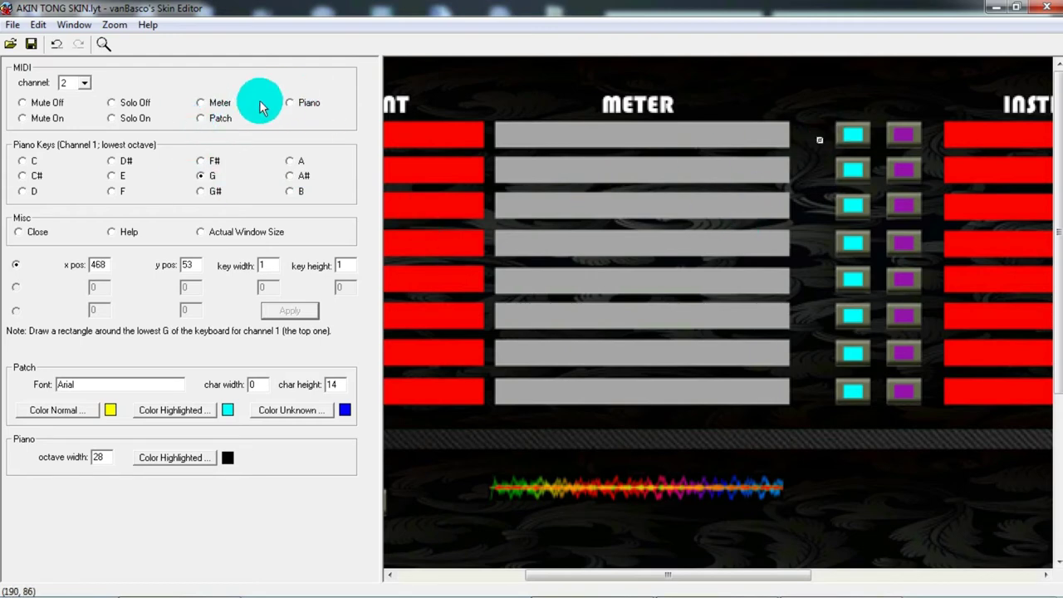
# Step: Review the Piano area and the position of the Close button's area on the skin
pyautogui.click(289, 102)
pyautogui.click(33, 232)
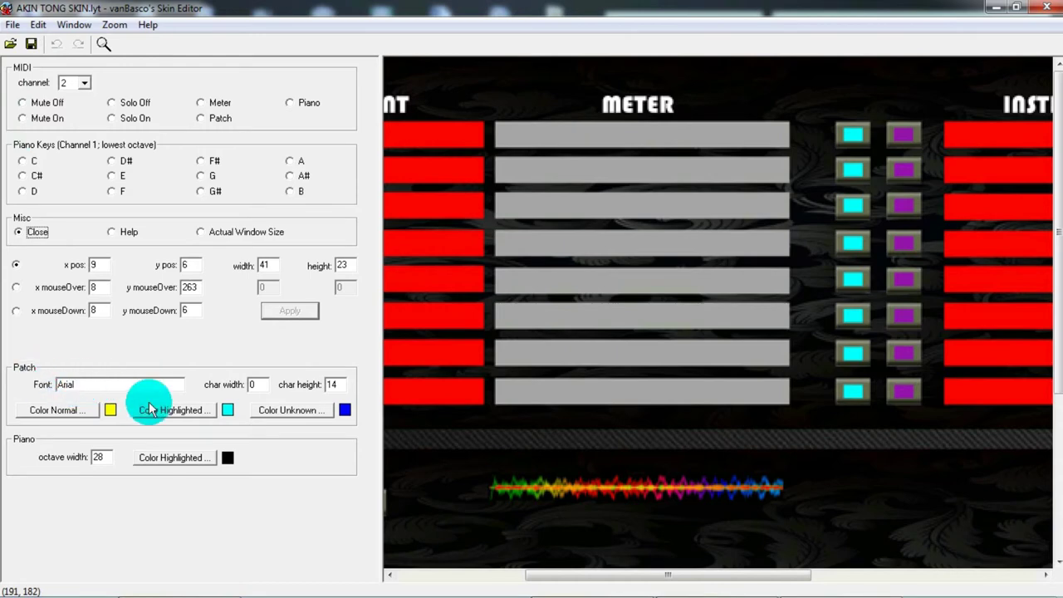
pyautogui.moveTo(546, 573); pyautogui.dragTo(420, 573)
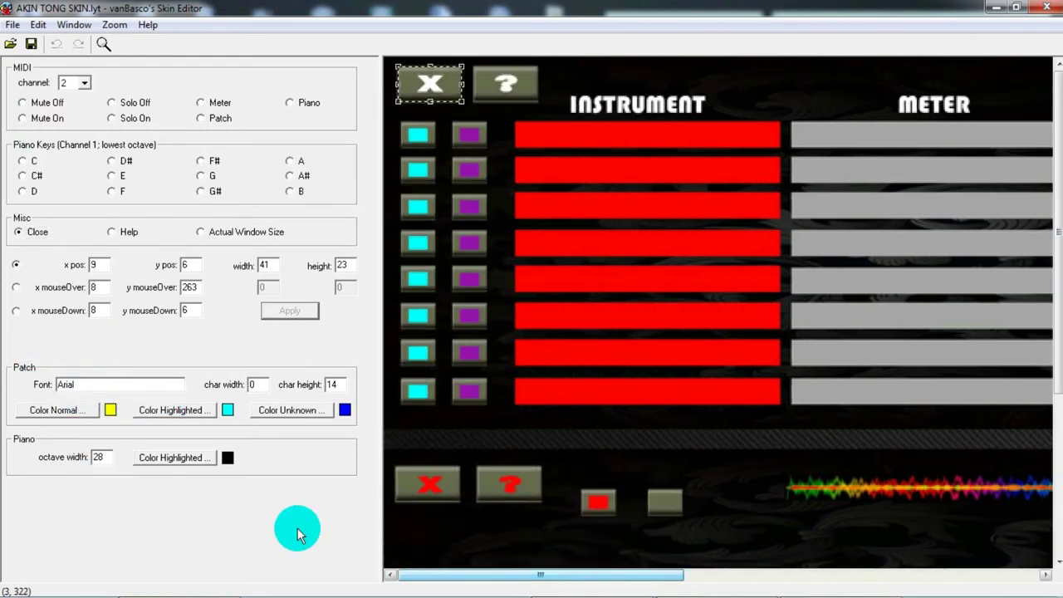
# Step: Look through the MIDI channels up to 16 and select channel 3 for editing
pyautogui.click(85, 83)
pyautogui.click(64, 109)
pyautogui.click(85, 83)
pyautogui.click(84, 157)
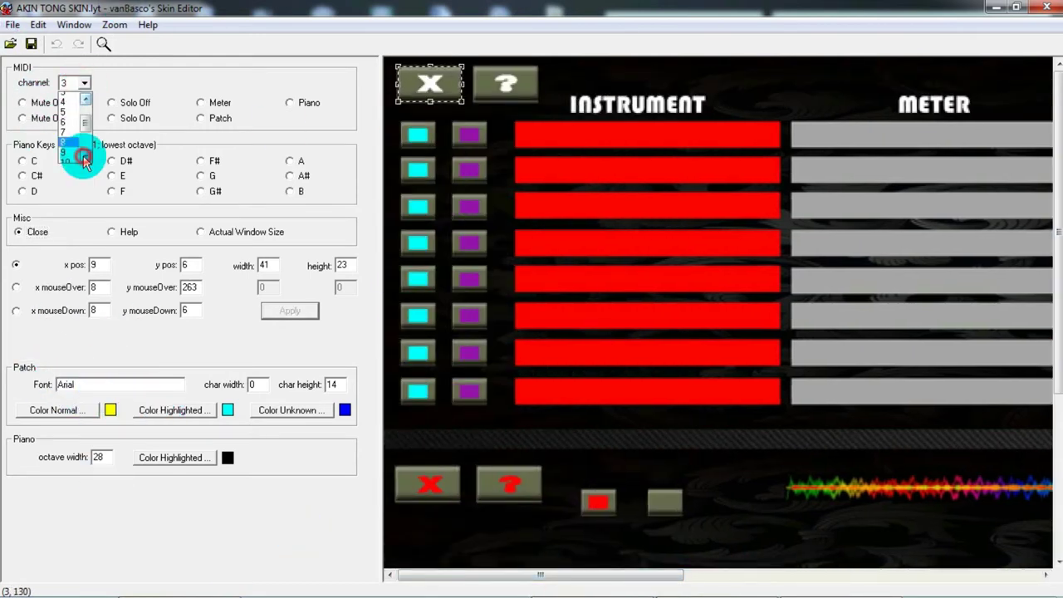
pyautogui.click(68, 159)
pyautogui.moveTo(445, 575); pyautogui.dragTo(500, 574)
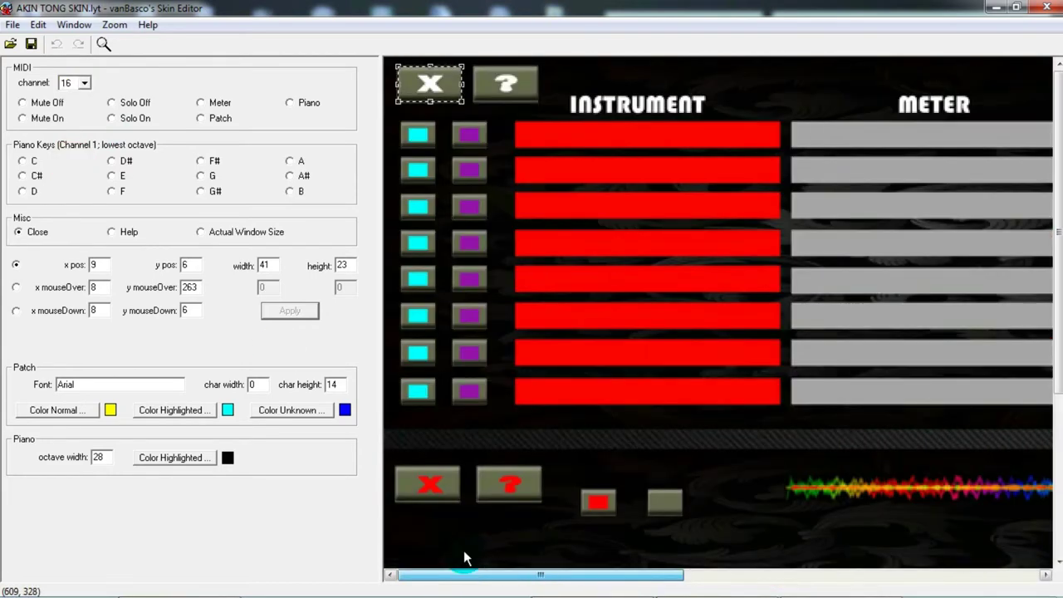
pyautogui.click(84, 84)
pyautogui.scroll(3, 84, 126)
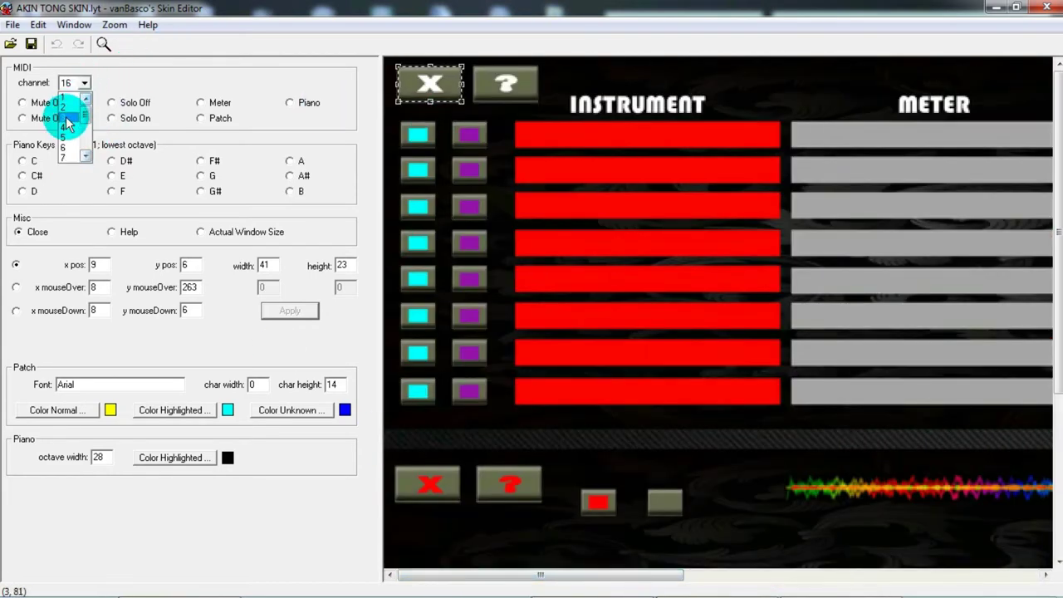
pyautogui.click(71, 112)
pyautogui.click(83, 83)
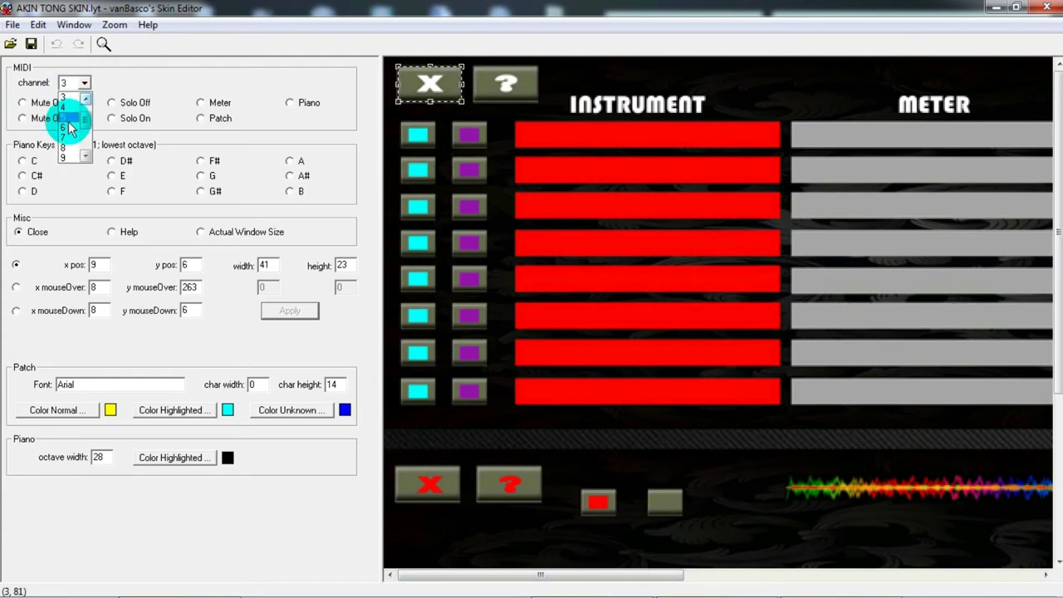
pyautogui.click(67, 125)
pyautogui.click(84, 84)
pyautogui.moveTo(83, 131); pyautogui.dragTo(82, 109)
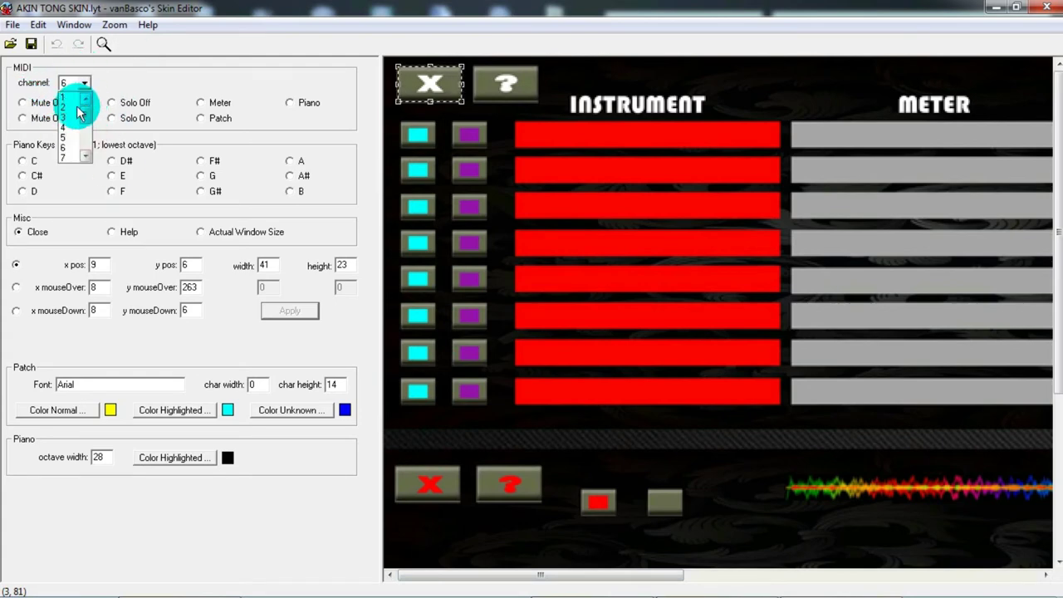
pyautogui.click(71, 114)
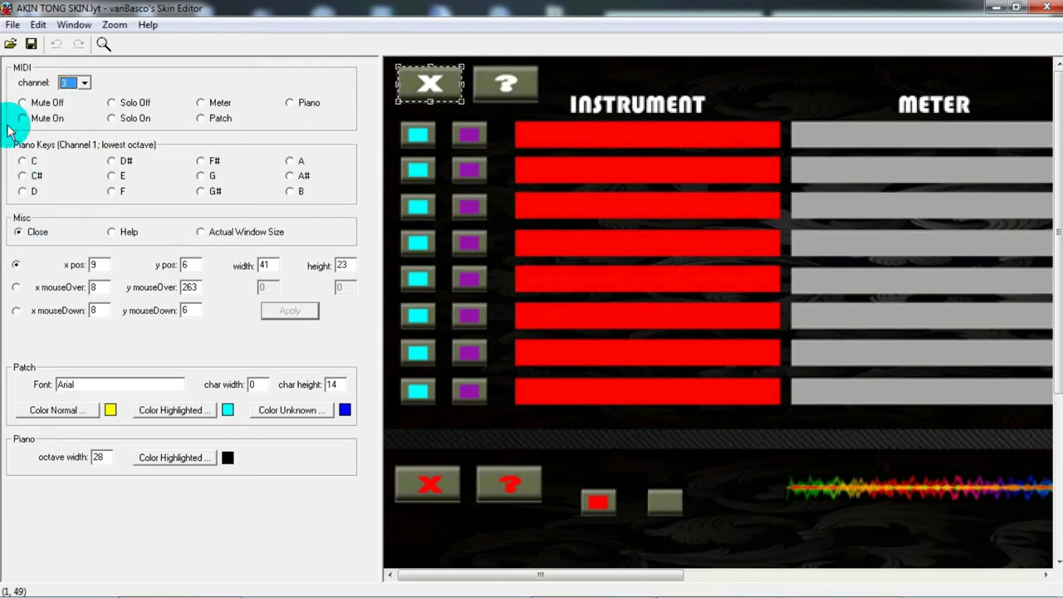
# Step: Place channel 3's Mute Off area, 22 by 17, at 12, 88, with mouseOver at 127, 278 and mouseDown at 126, 278 on the red-centred button
pyautogui.click(22, 102)
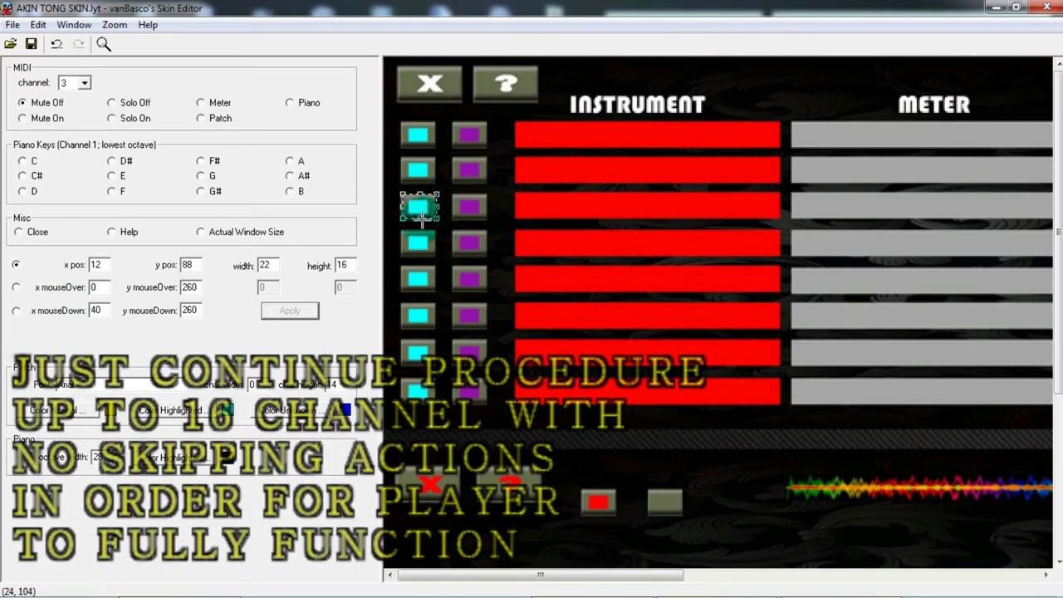
pyautogui.moveTo(421, 220); pyautogui.dragTo(422, 221)
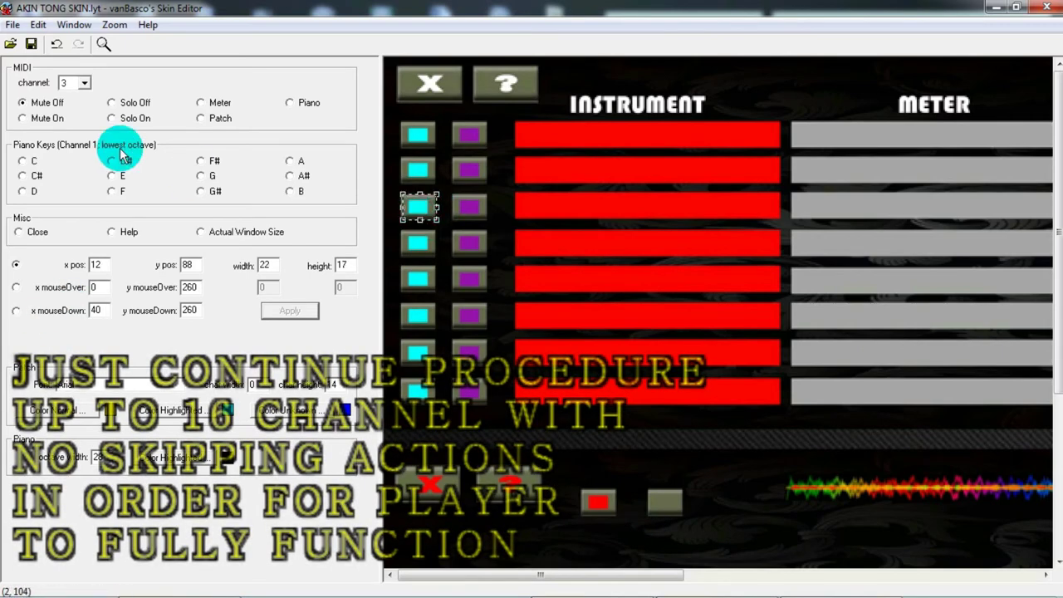
pyautogui.click(22, 288)
pyautogui.moveTo(395, 469); pyautogui.dragTo(593, 497)
pyautogui.click(20, 311)
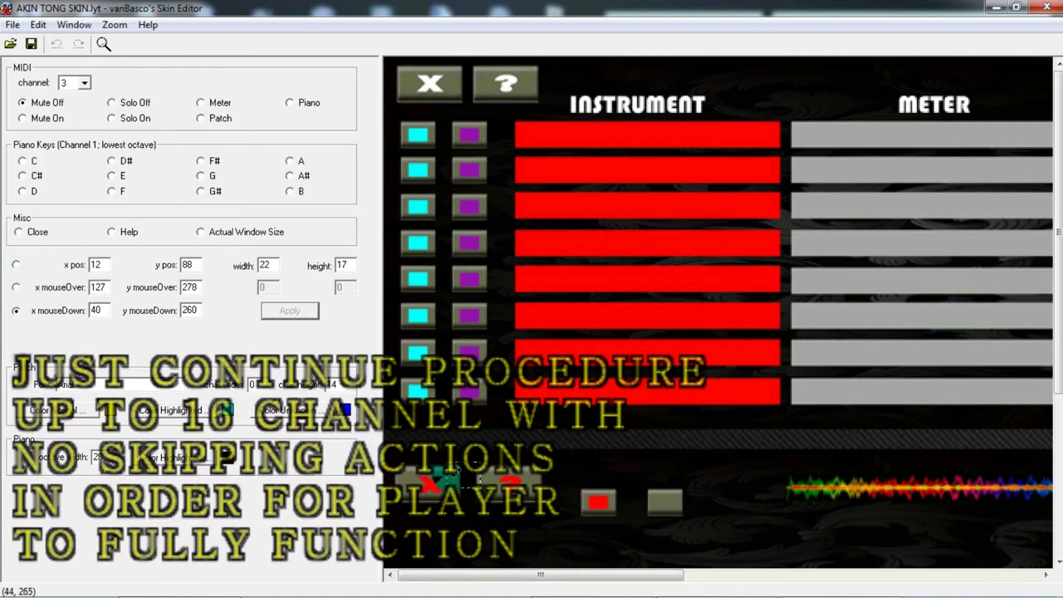
pyautogui.moveTo(457, 466); pyautogui.dragTo(588, 497)
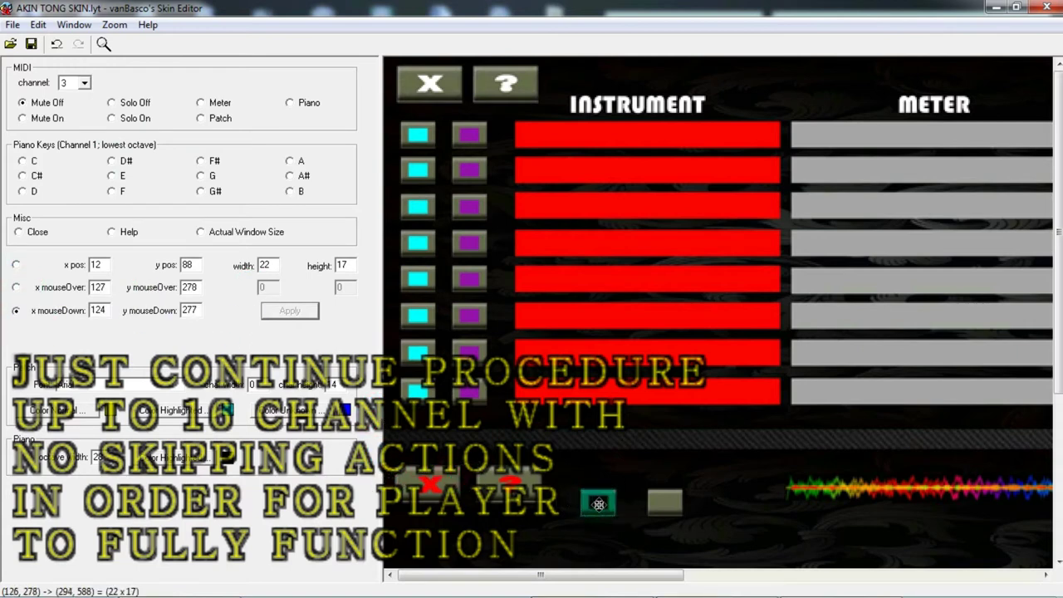
pyautogui.click(73, 25)
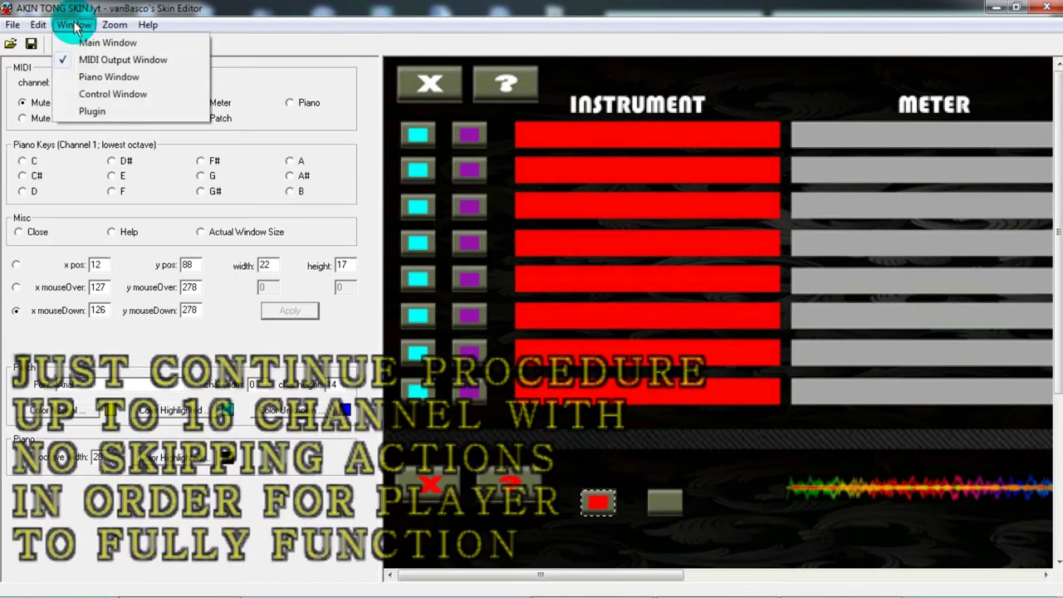
pyautogui.click(70, 25)
pyautogui.click(85, 82)
pyautogui.moveTo(86, 118)
pyautogui.mouseDown()
pyautogui.moveTo(88, 161)
pyautogui.moveTo(87, 123)
pyautogui.mouseUp()
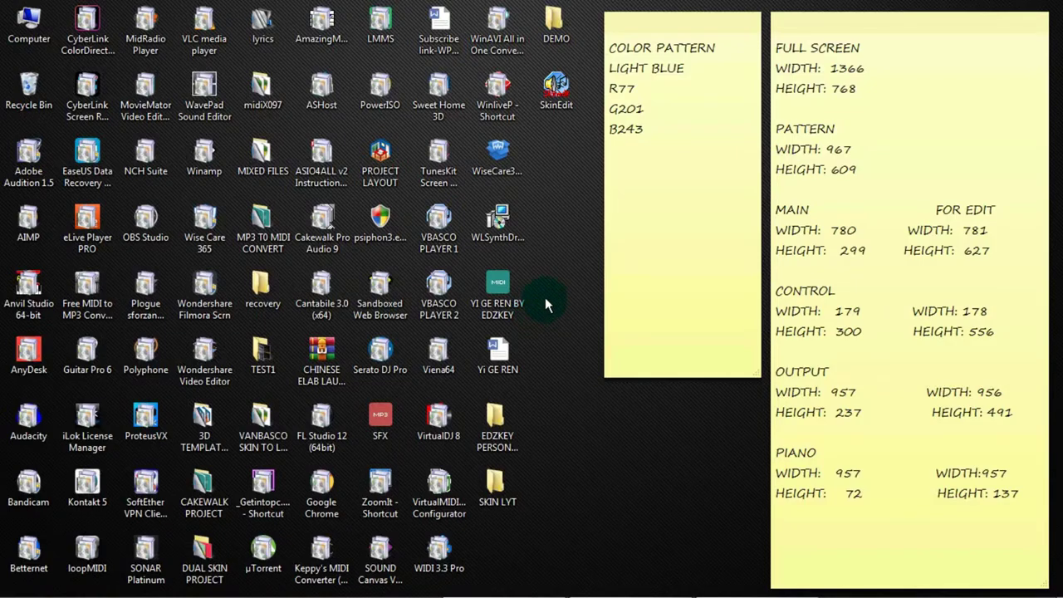
# Step: Launch SkinEdit from the desktop and open AKIN TONG SKIN.lyt from the DEMO folder
pyautogui.doubleClick(555, 88)
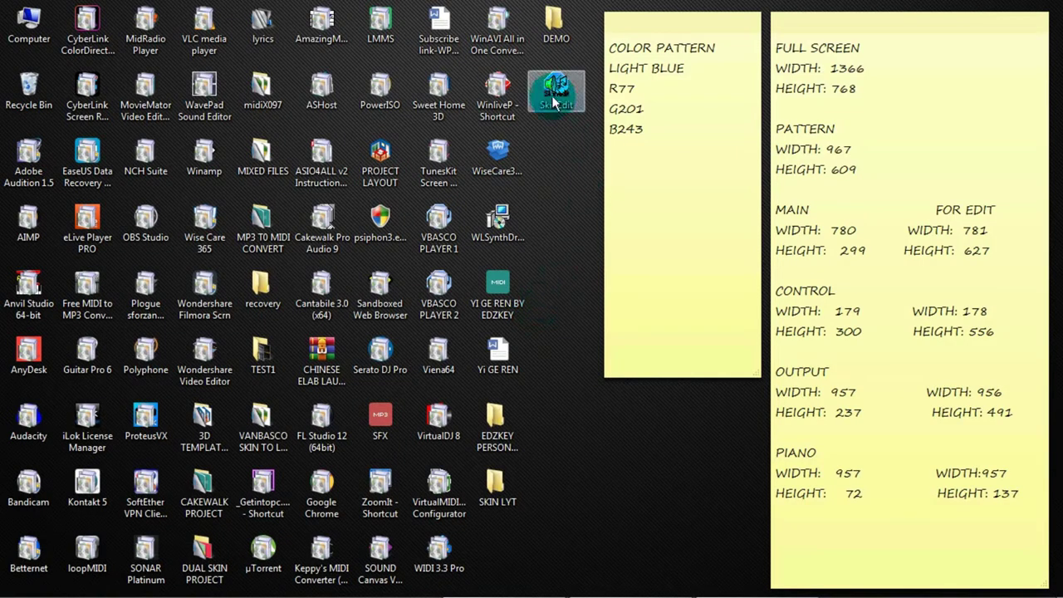
pyautogui.click(14, 24)
pyautogui.click(37, 46)
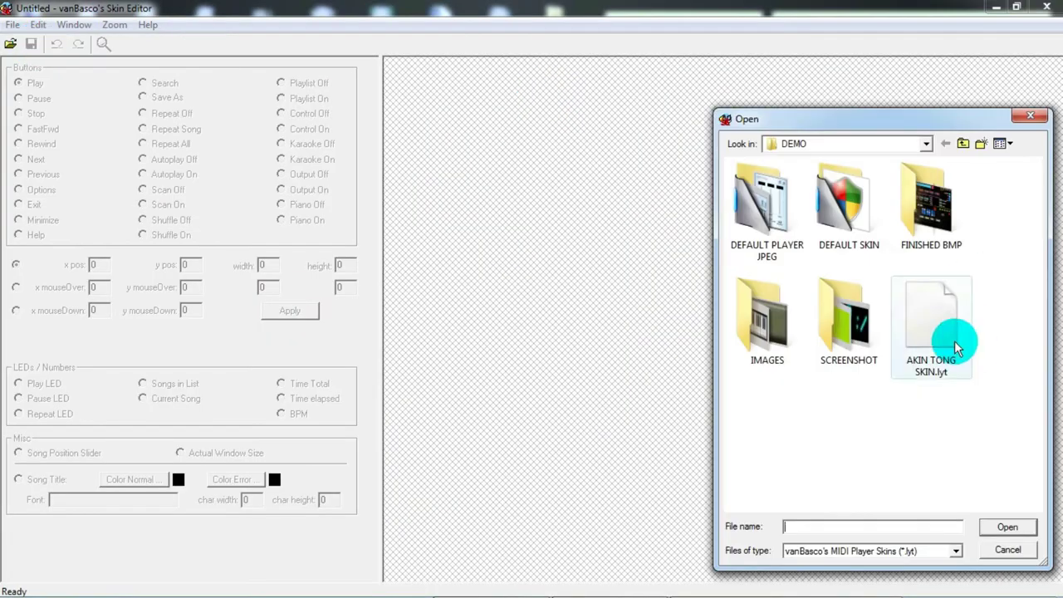
pyautogui.click(944, 344)
pyautogui.click(1008, 527)
# Step: Switch the skin layout to the Piano Window
pyautogui.click(73, 25)
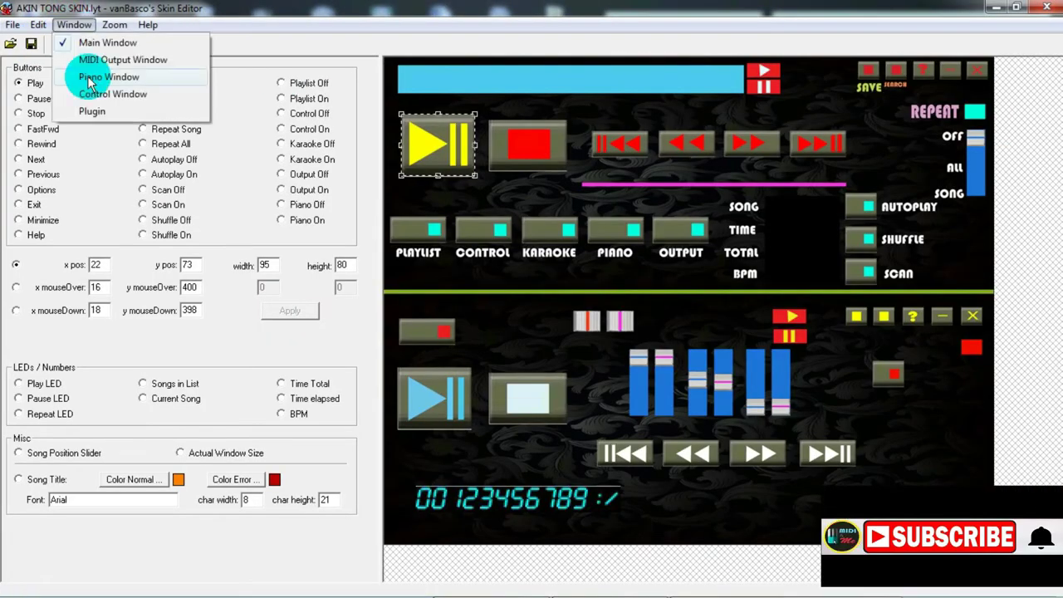
pyautogui.click(99, 74)
pyautogui.moveTo(632, 574)
pyautogui.mouseDown()
pyautogui.moveTo(693, 579)
pyautogui.moveTo(637, 579)
pyautogui.mouseUp()
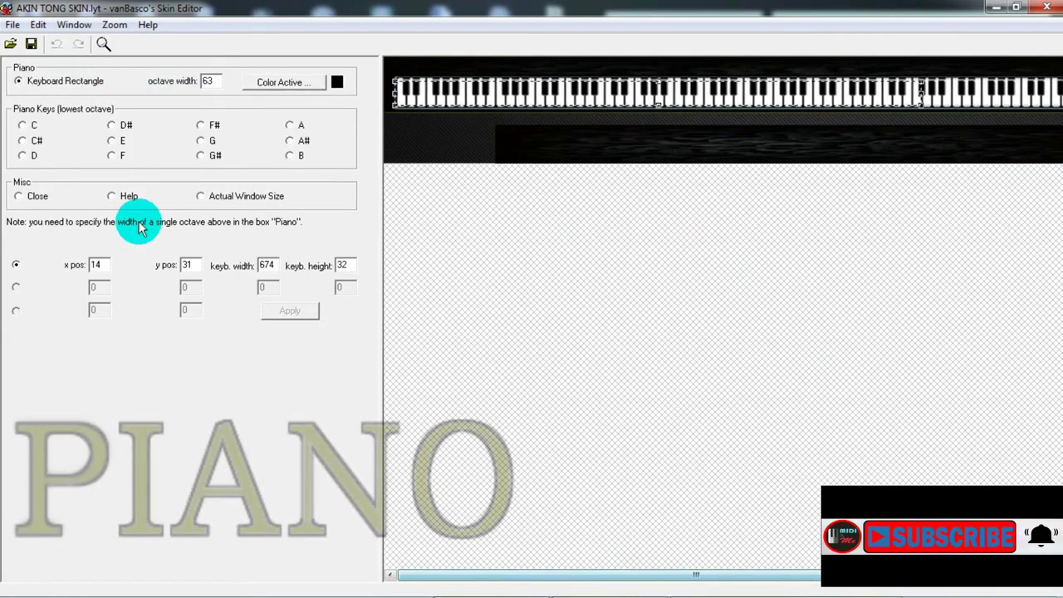
# Step: Fit the Keyboard Rectangle around the lowest octave, at 16, 27 with keyboard width 89 and height 38
pyautogui.click(18, 80)
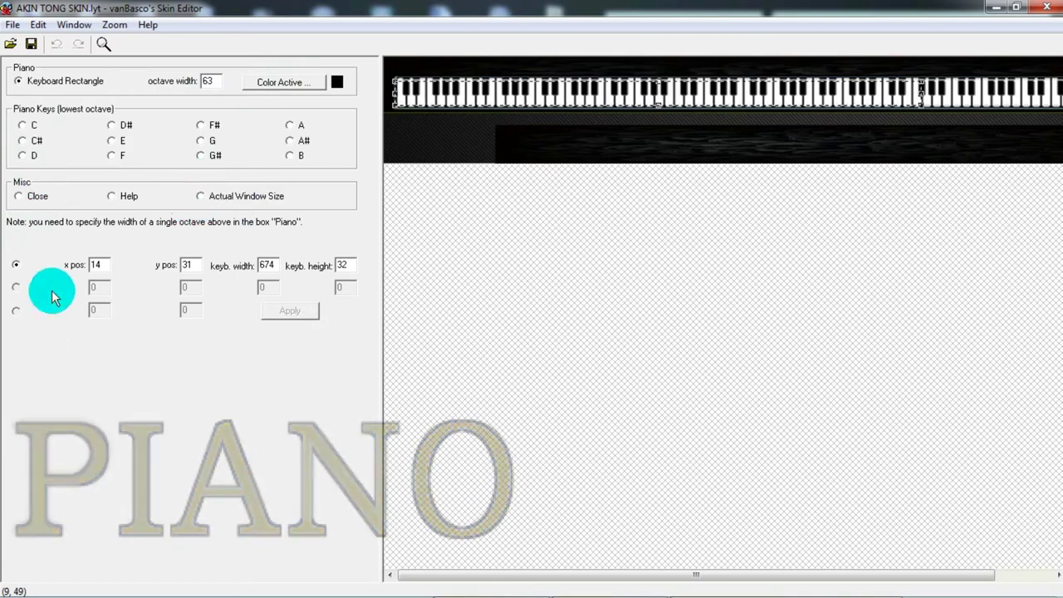
pyautogui.click(18, 83)
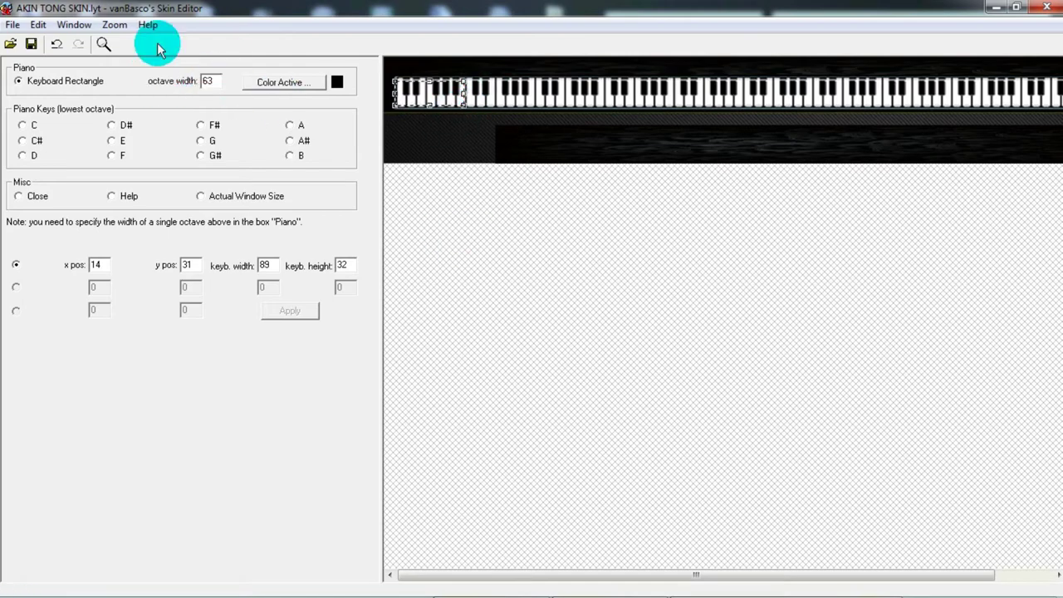
pyautogui.click(114, 24)
pyautogui.click(130, 66)
pyautogui.moveTo(523, 578); pyautogui.dragTo(500, 579)
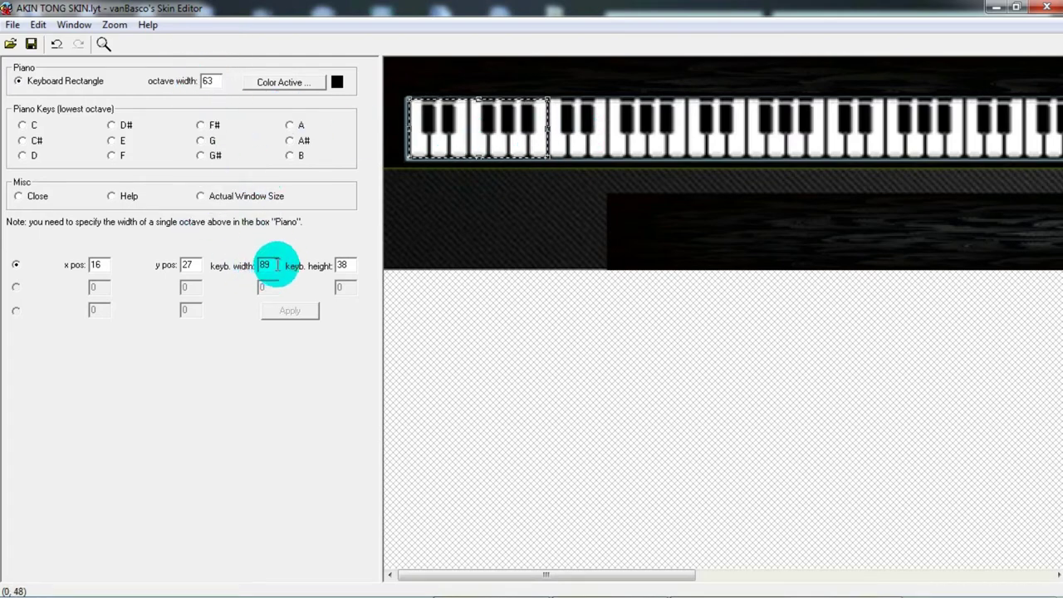
# Step: Enter an octave width of 89 and set the piano's active key color to red
pyautogui.doubleClick(210, 81)
pyautogui.write('8')
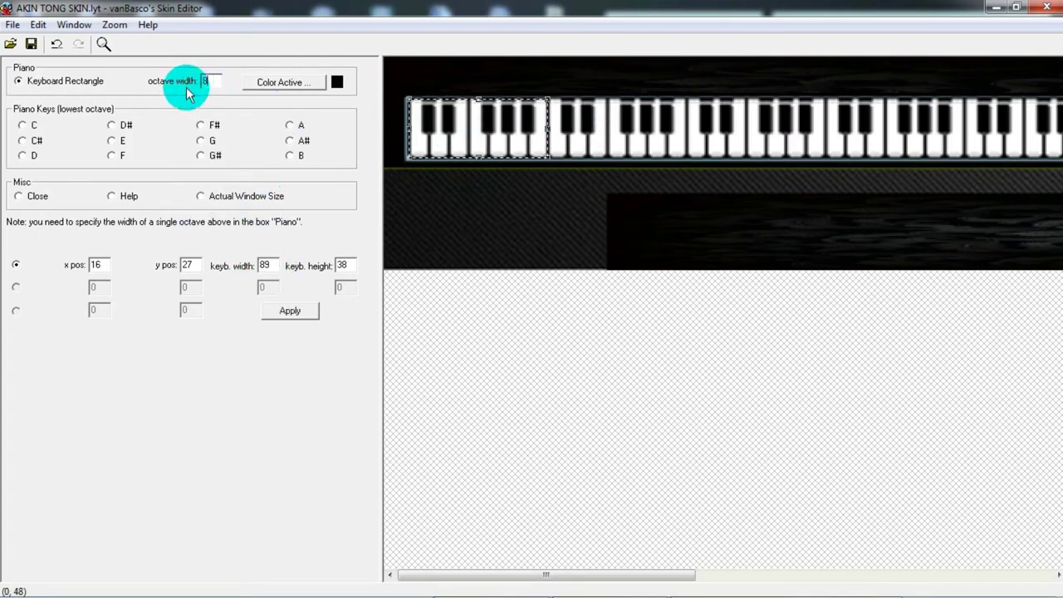
pyautogui.write('9')
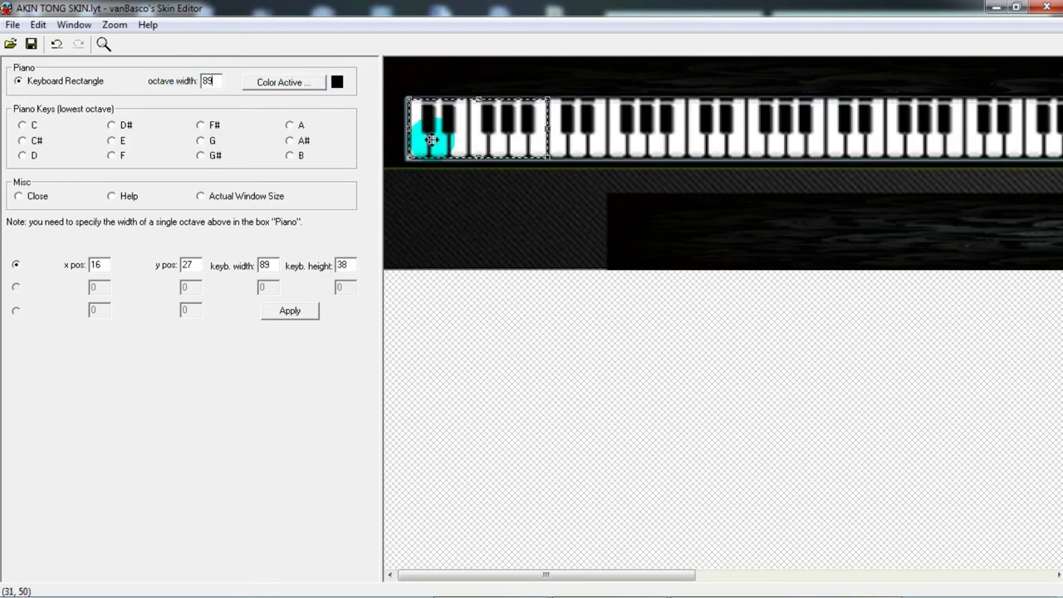
pyautogui.click(287, 83)
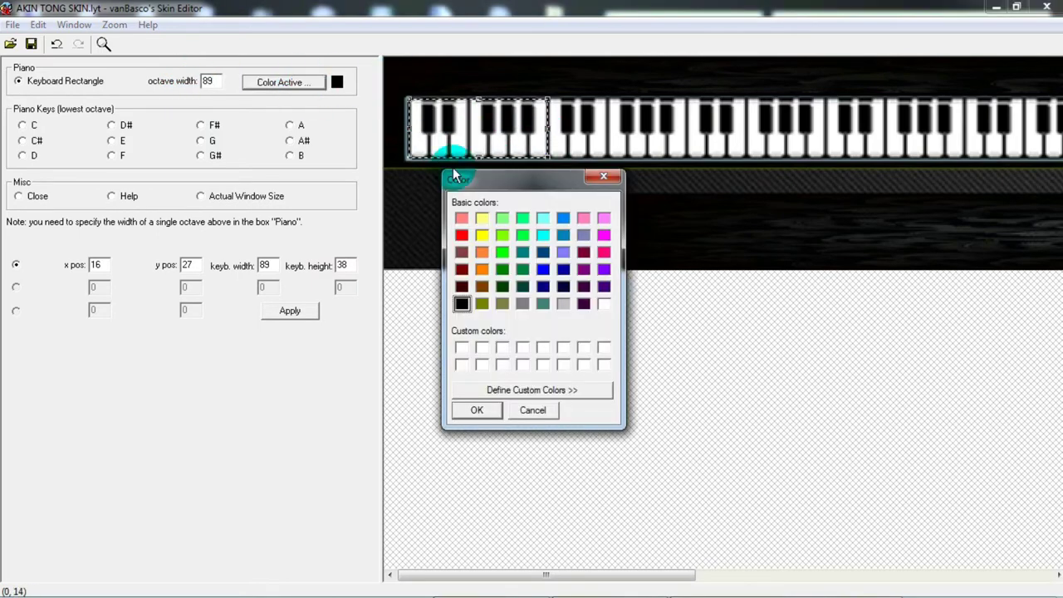
pyautogui.click(462, 233)
pyautogui.click(483, 410)
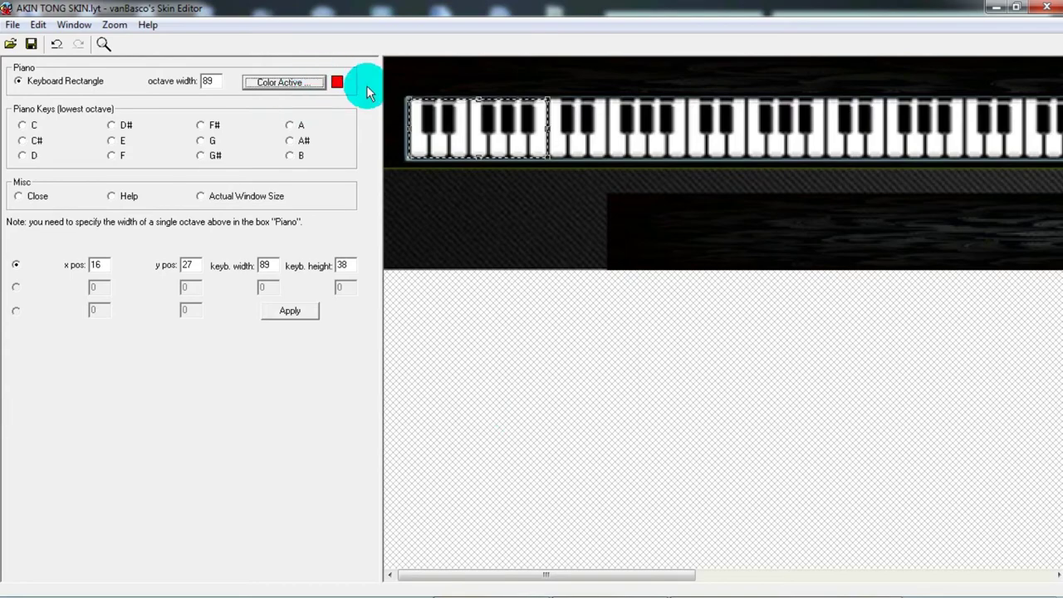
# Step: Place the lowest C key area, 6 by 13, at 19, 50 on the lower part of the first white key
pyautogui.click(23, 125)
pyautogui.click(114, 24)
pyautogui.click(114, 74)
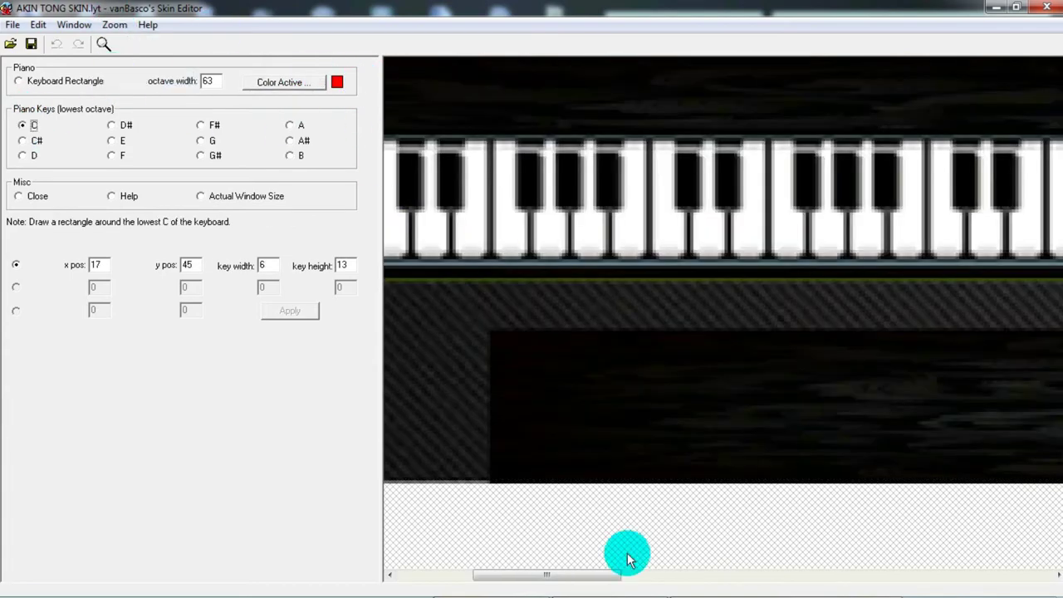
pyautogui.moveTo(619, 575); pyautogui.dragTo(544, 575)
pyautogui.click(447, 214)
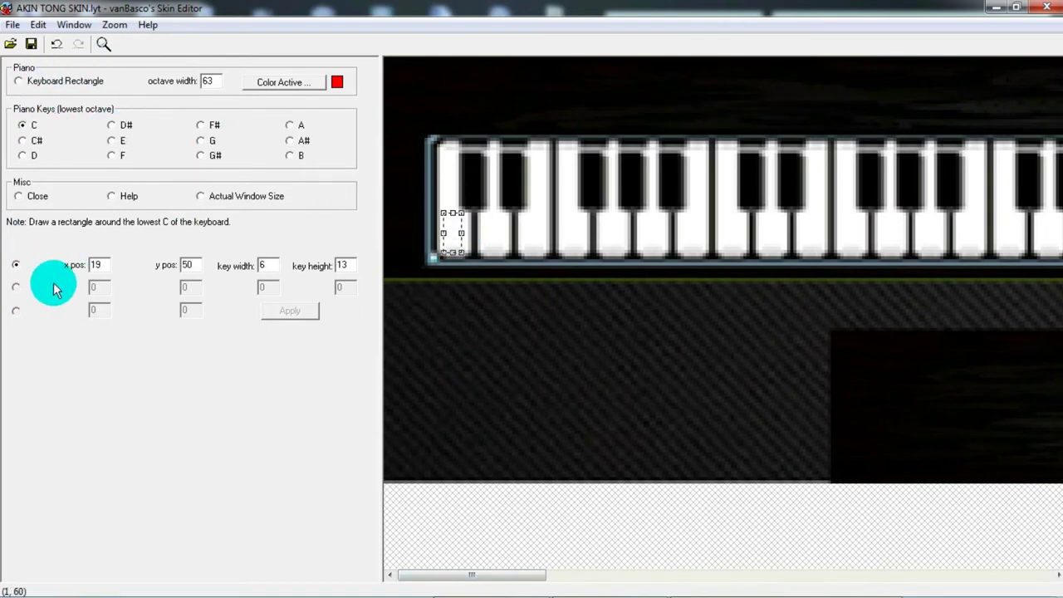
# Step: Place the C# key area, 4 by 16, at 26, 31 on the first black key, and the 6 by 13 D area on the second white key
pyautogui.click(22, 140)
pyautogui.click(467, 165)
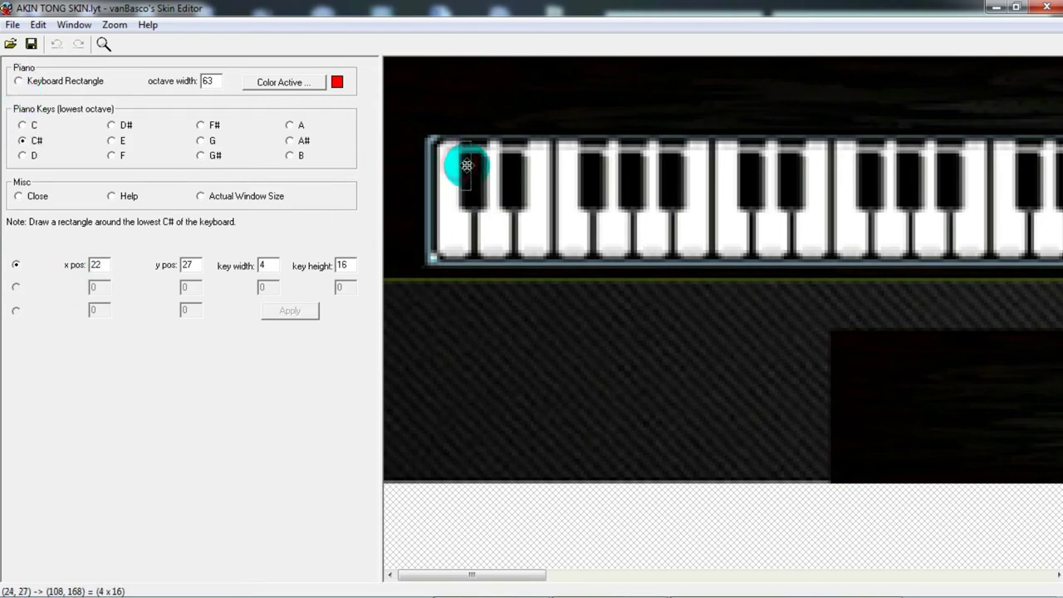
pyautogui.click(23, 155)
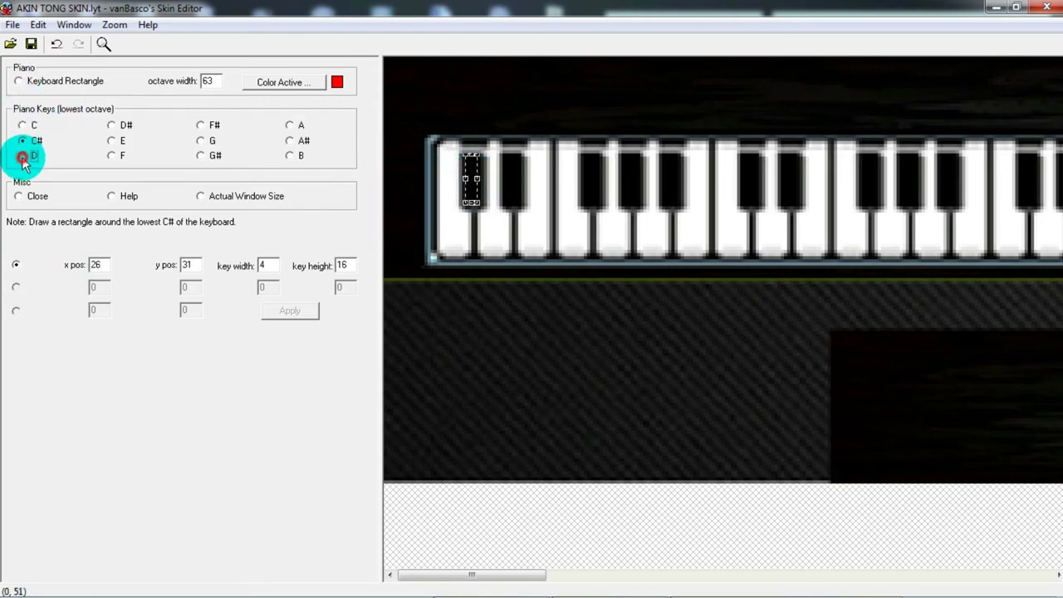
pyautogui.click(486, 219)
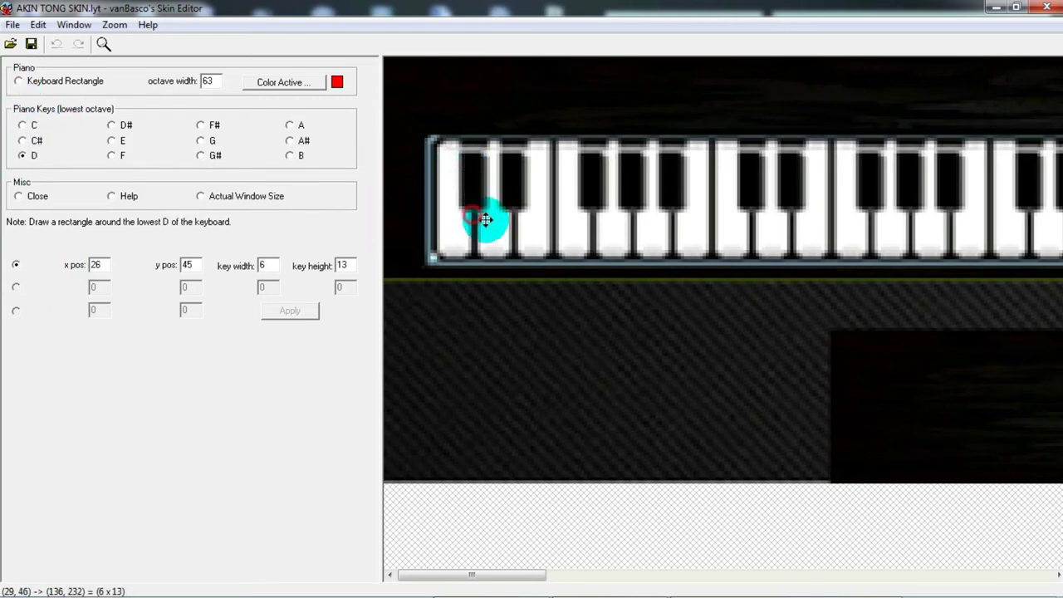
# Step: Place the D# key area, 4 by 16, at about 39, 31 on the second black key, and the 6 by 13 E area at about 45, 50
pyautogui.click(111, 125)
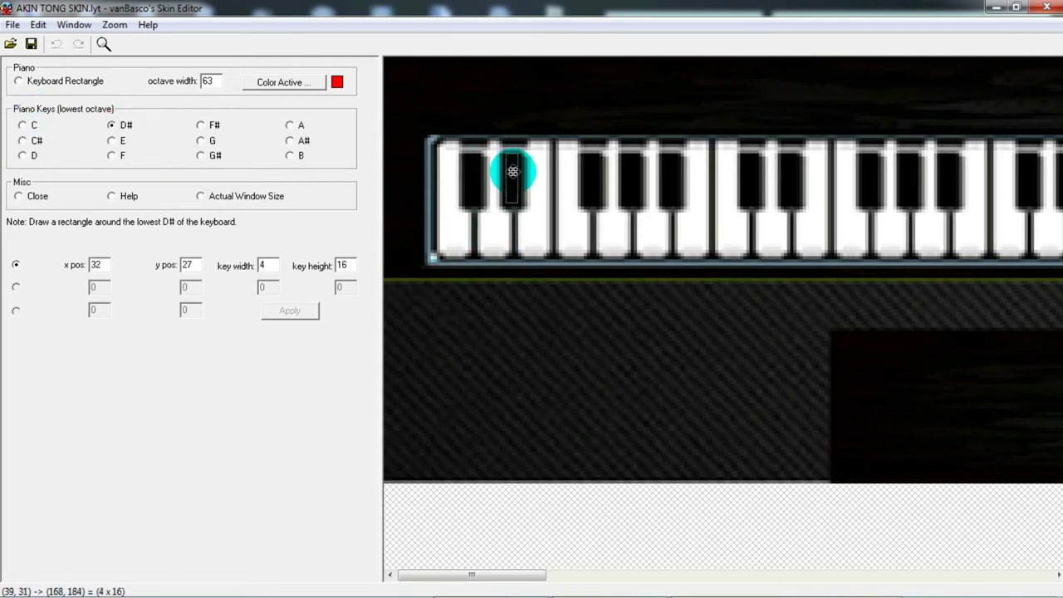
pyautogui.moveTo(513, 172); pyautogui.dragTo(512, 174)
pyautogui.click(112, 141)
pyautogui.moveTo(502, 223); pyautogui.dragTo(534, 233)
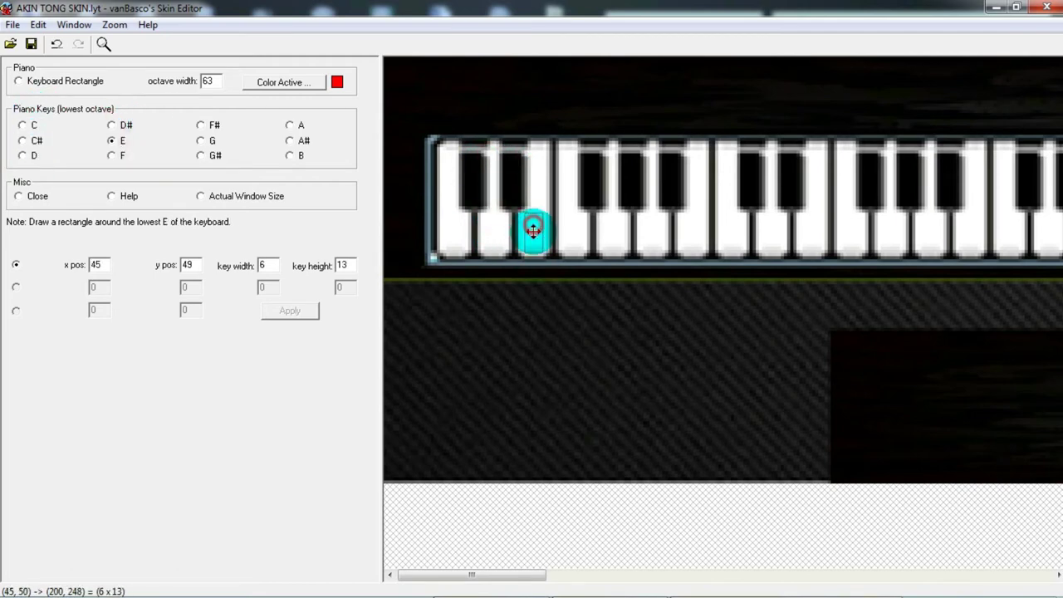
# Step: Select the lowest-octave F key area for placement on the keyboard
pyautogui.click(112, 155)
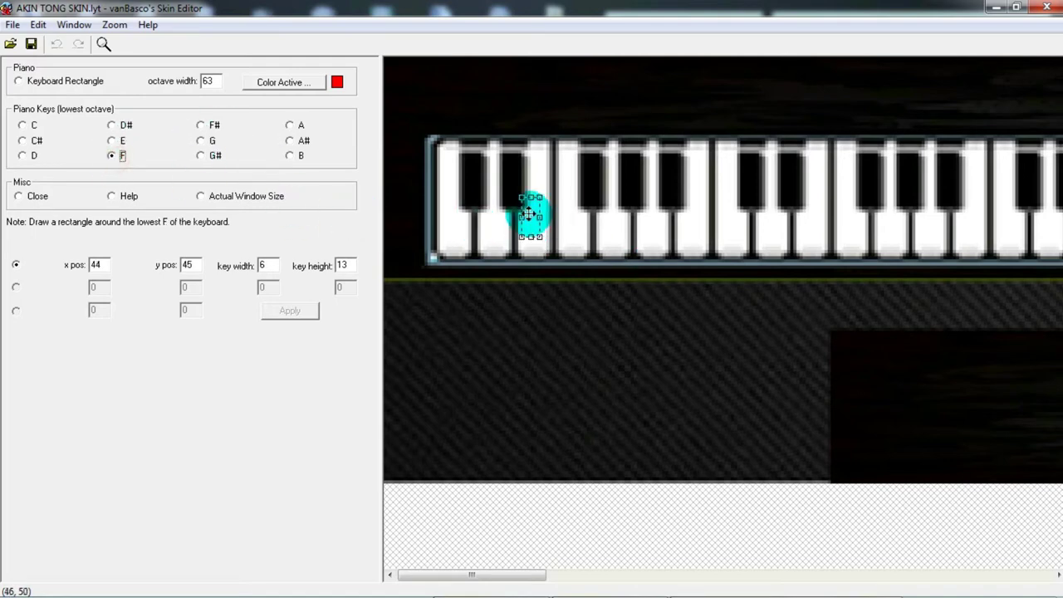